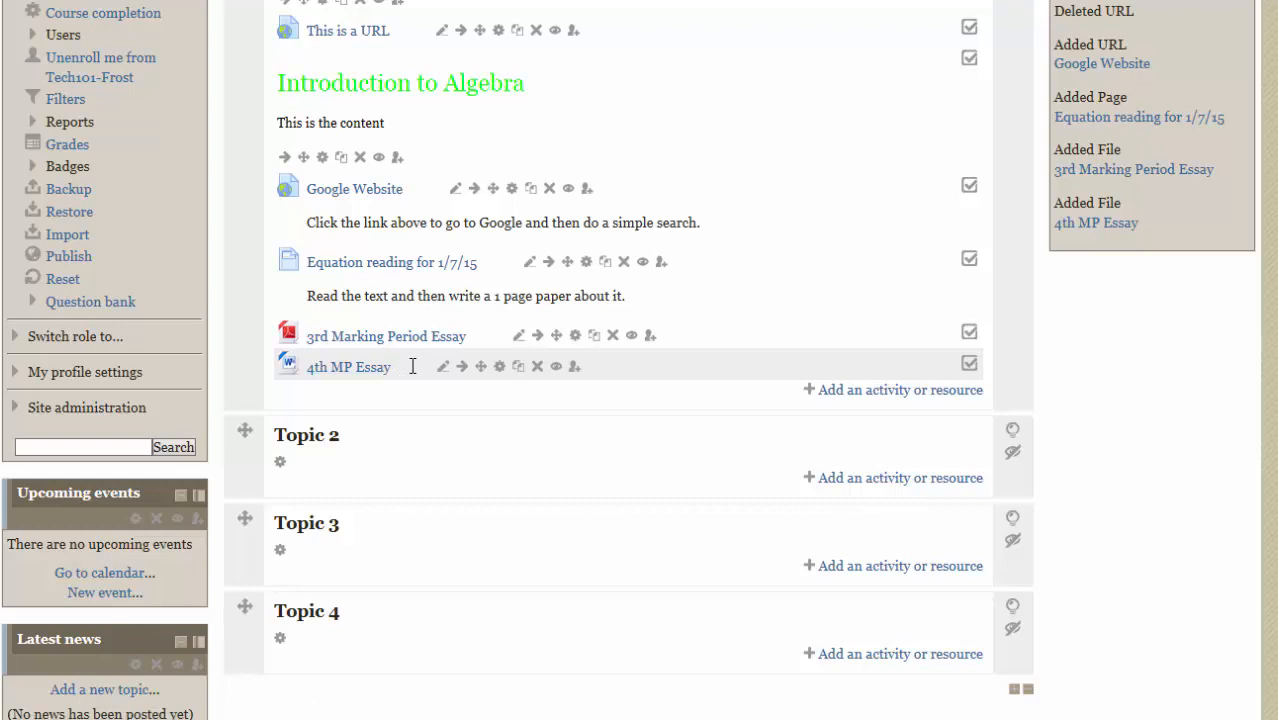
Start adding a new Assignment activity to Topic 1, below the 4th MP Essay file
left_click(870, 391)
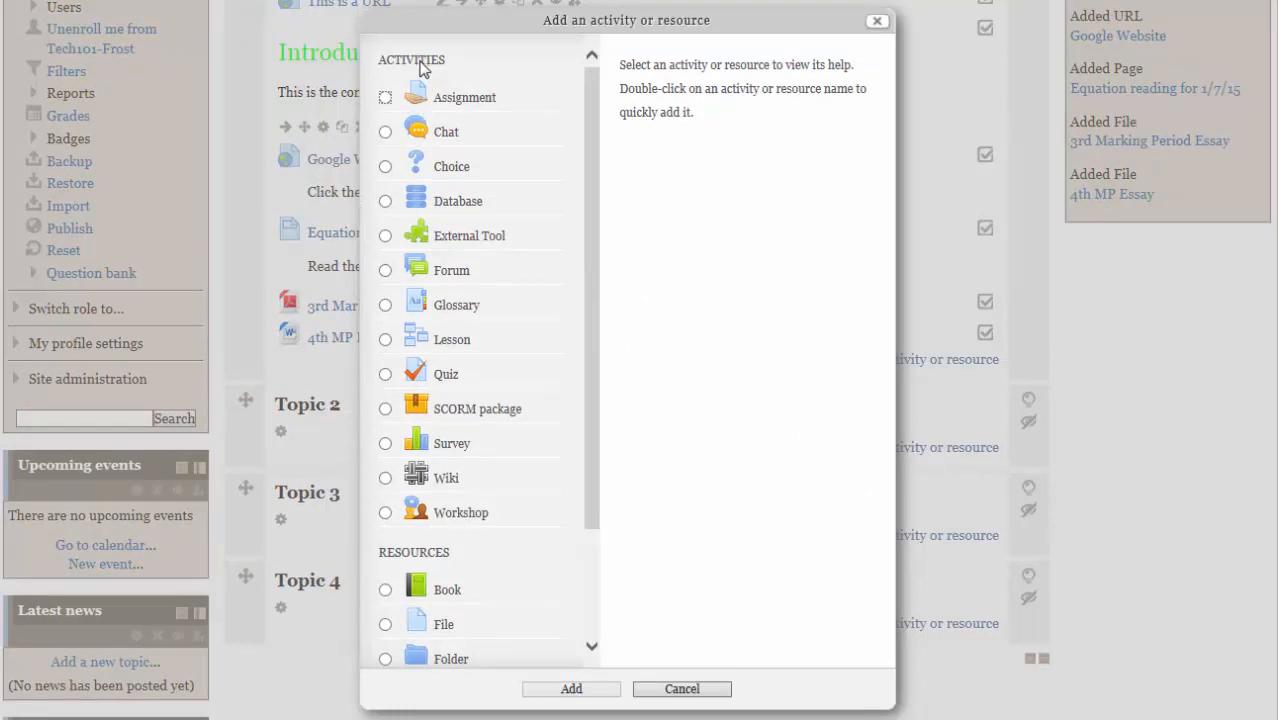
left_click(385, 97)
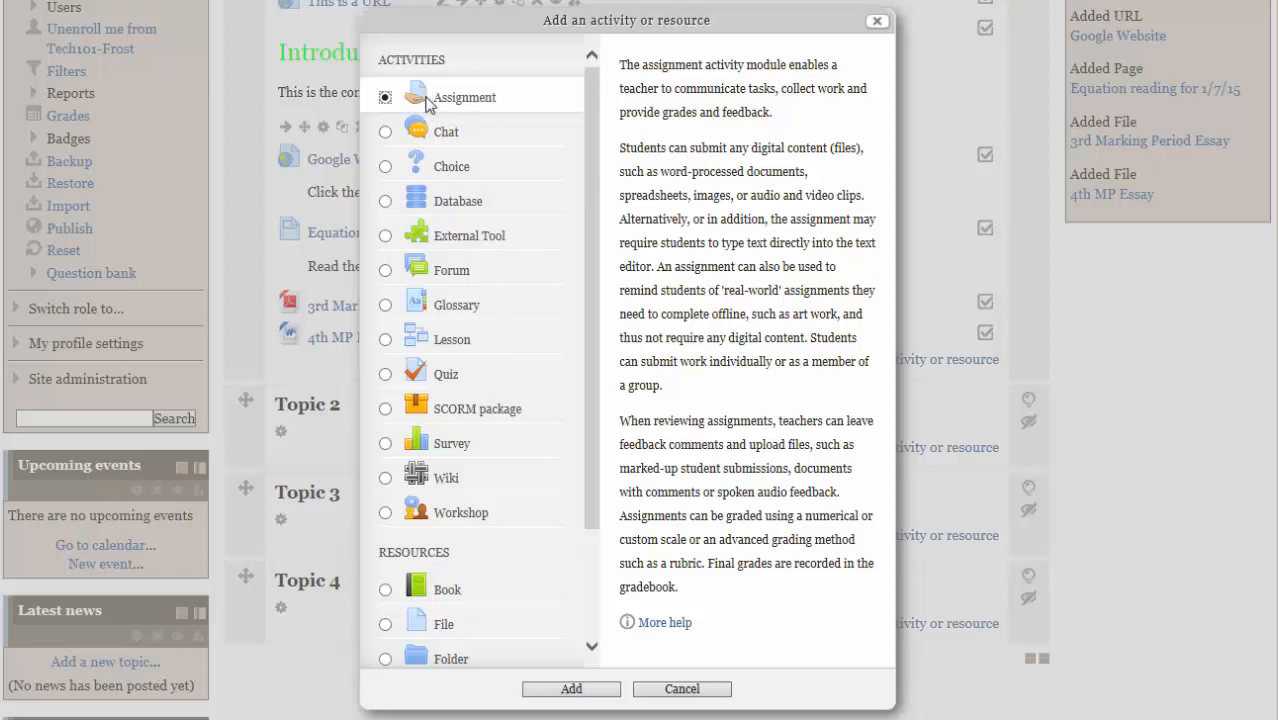
left_click(584, 694)
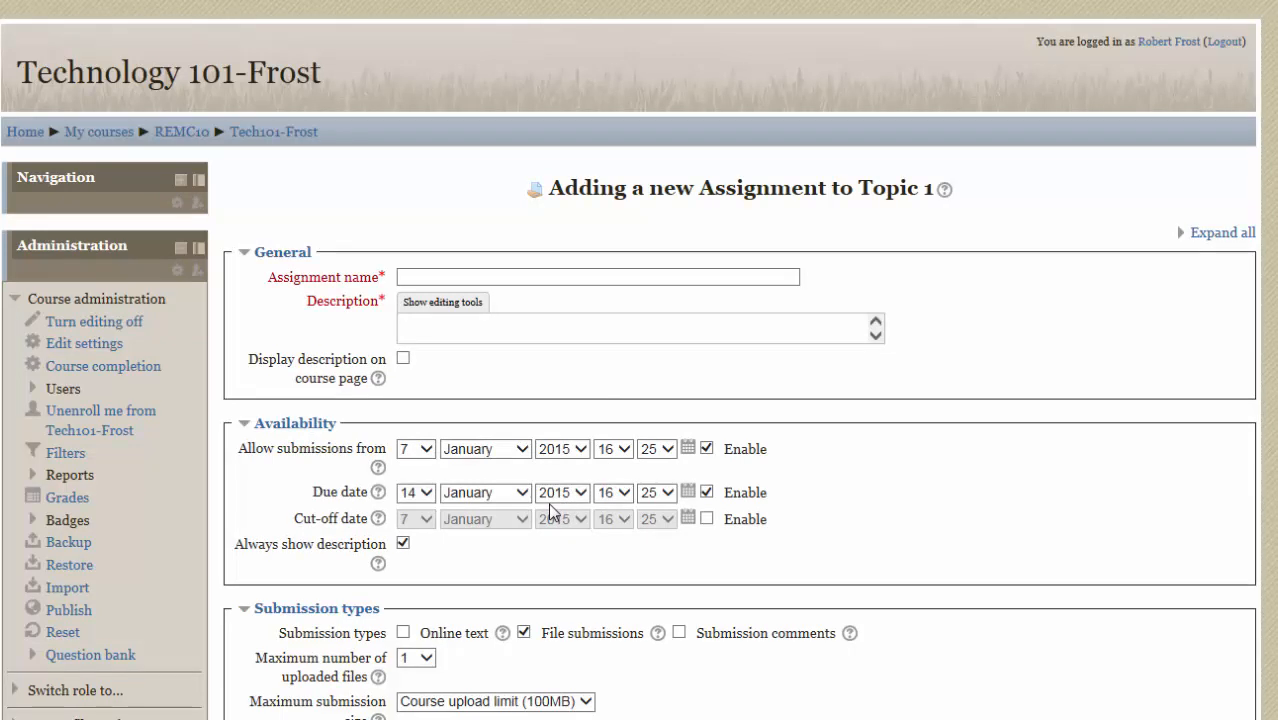
Name the assignment "Turn it in - Homework 1/8/15" and enter "Homework 1/8/15" as its description
left_click(520, 281)
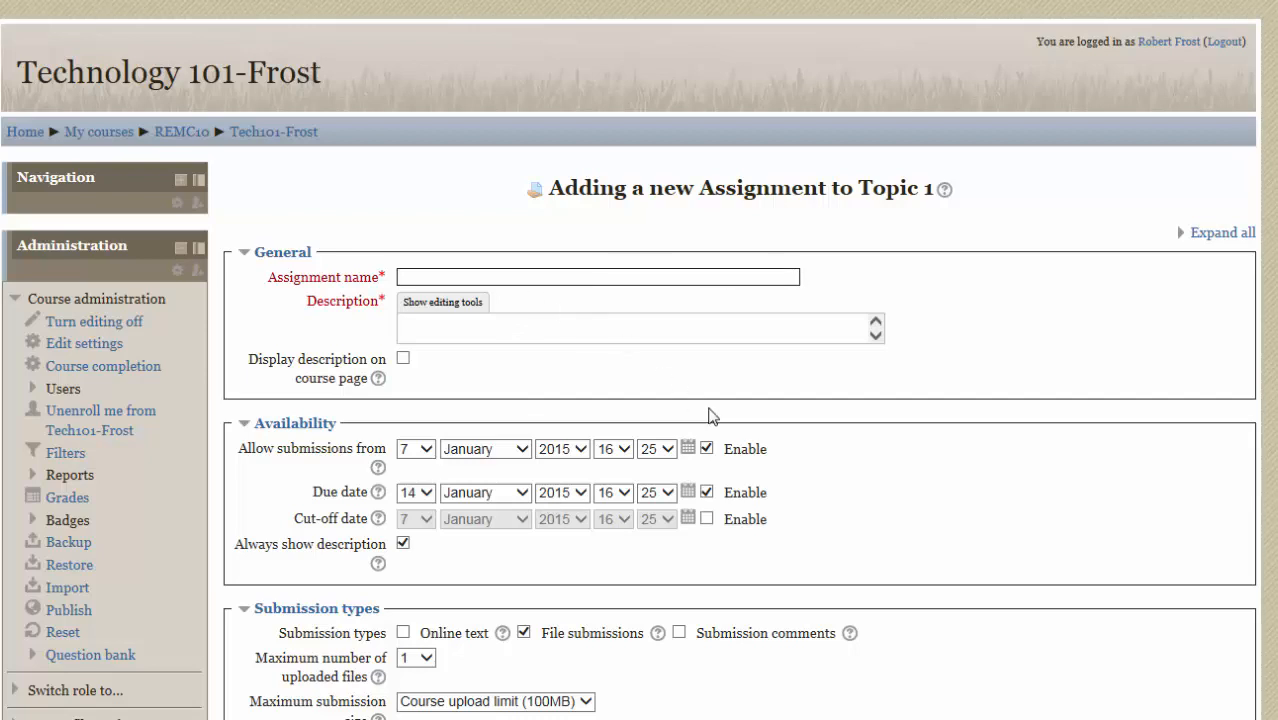
type("Tu")
type("rn it in - Home")
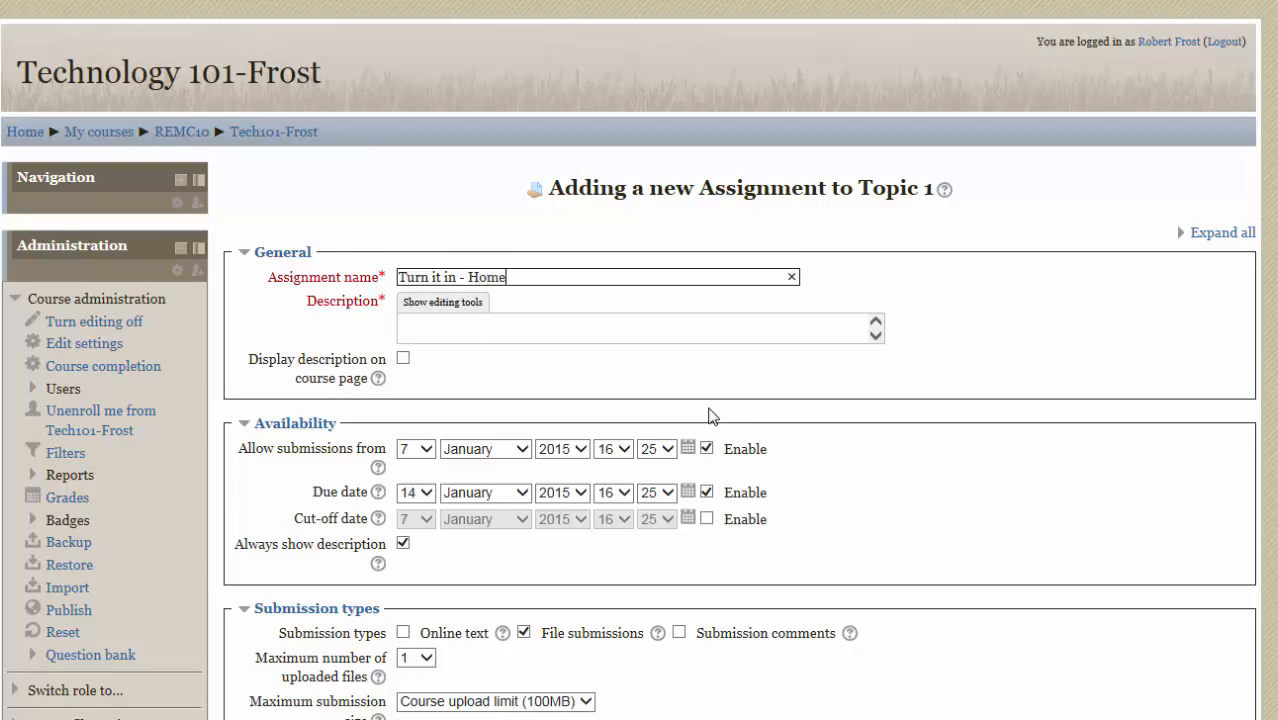
type("work 1/8/15")
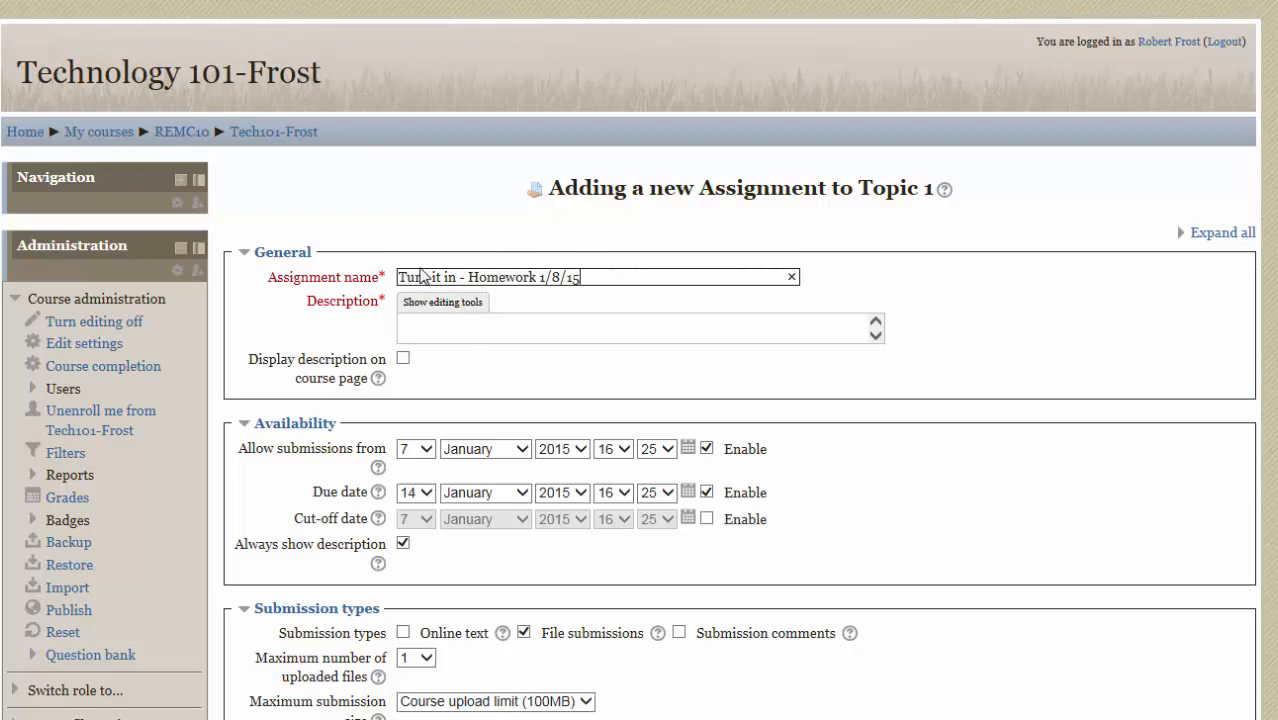
left_click(499, 334)
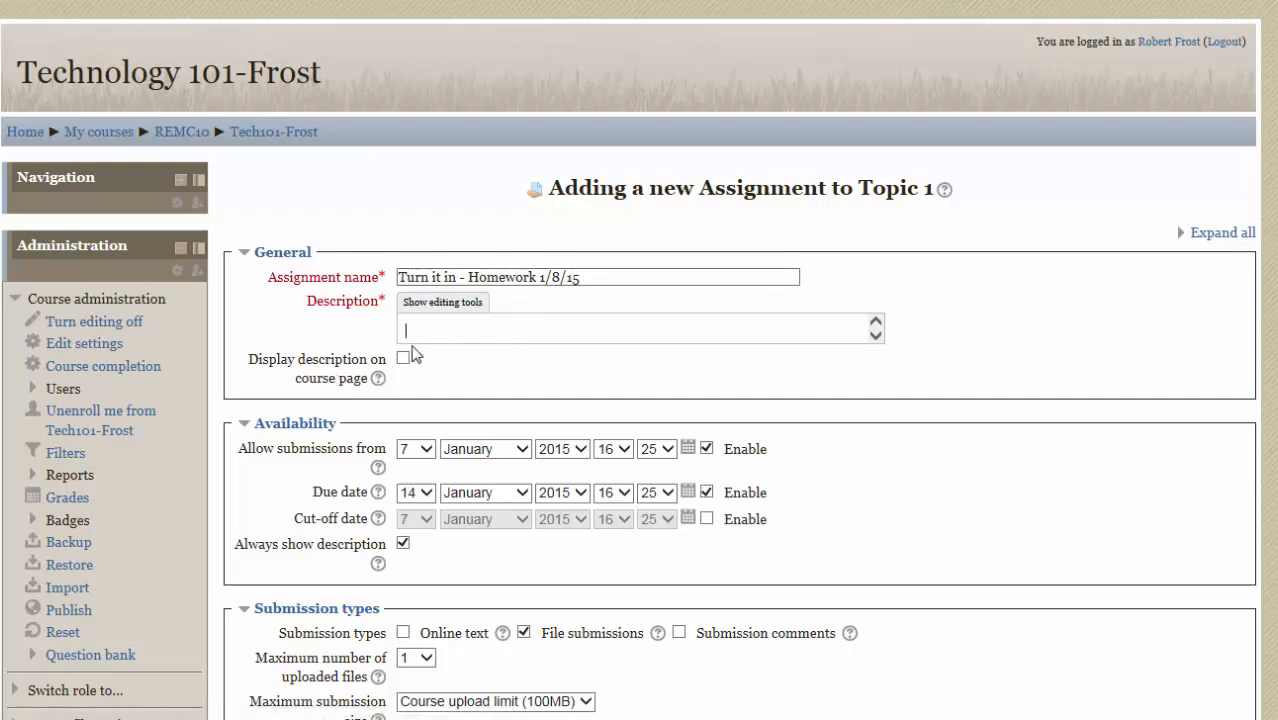
type("Homework 1/8/15")
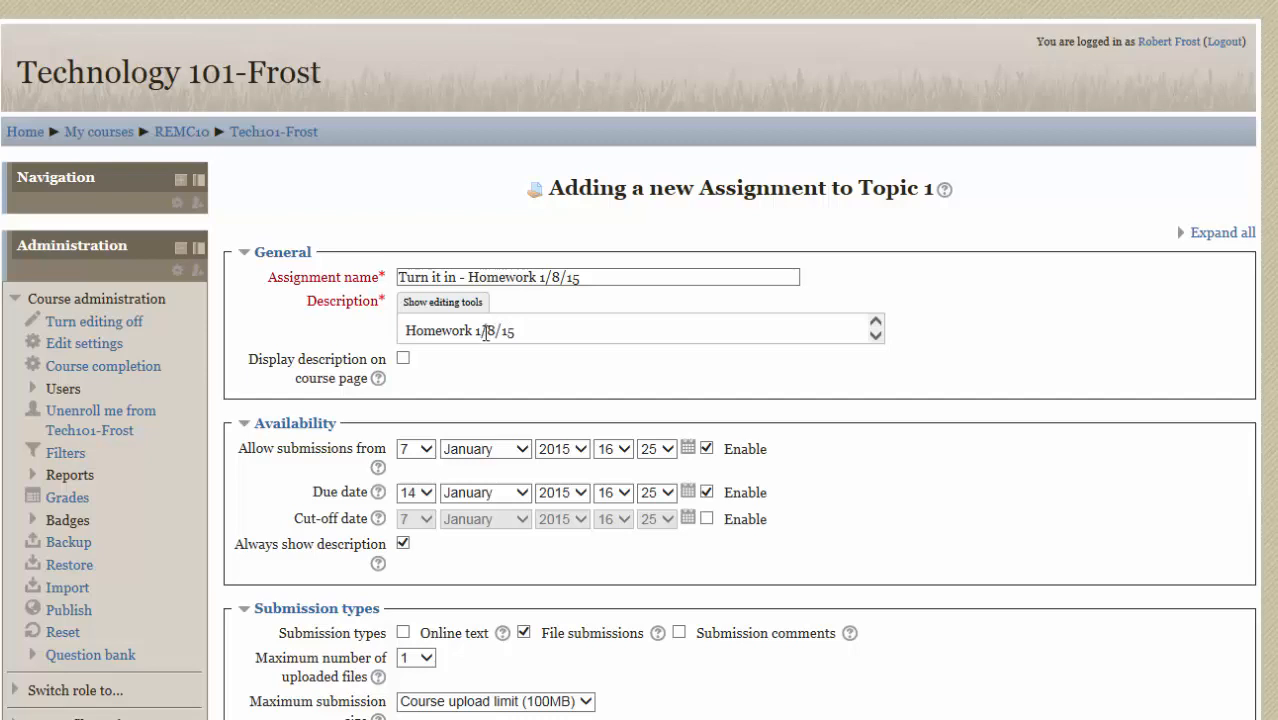
Set the assignment's due date to 8 January 2015 at 15:15
scroll(542, 351, "down", 2)
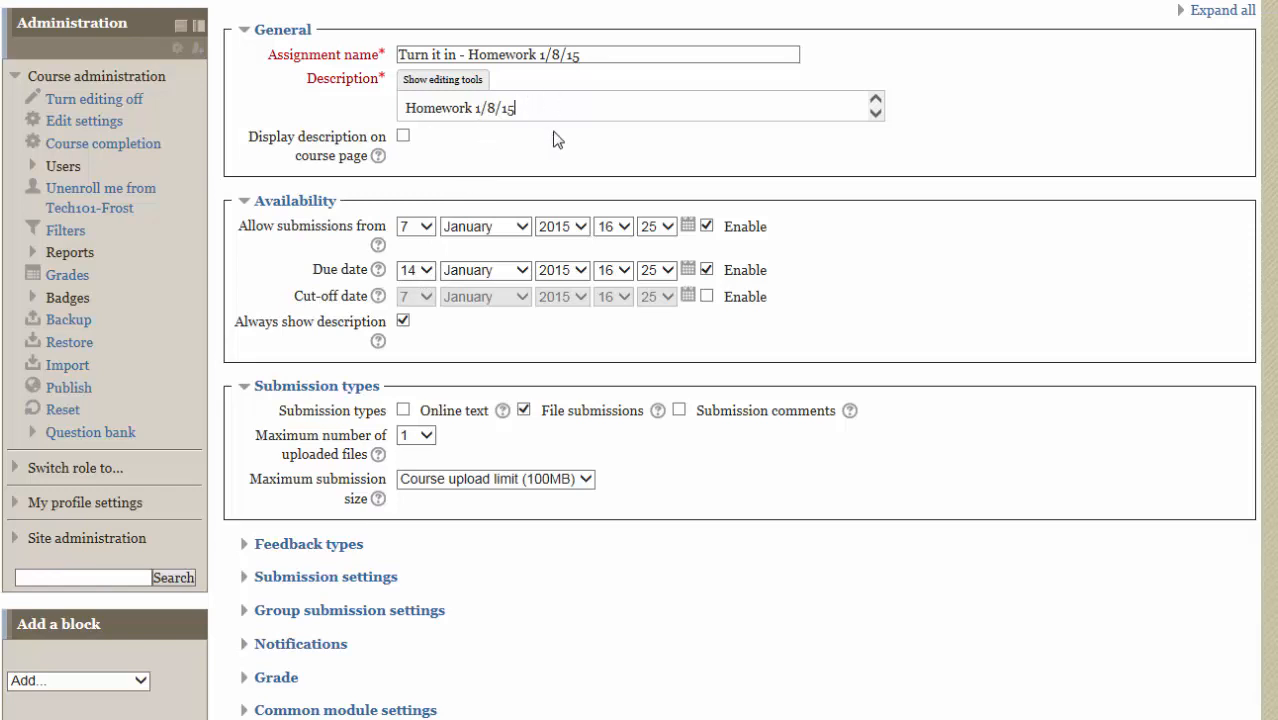
left_click(428, 272)
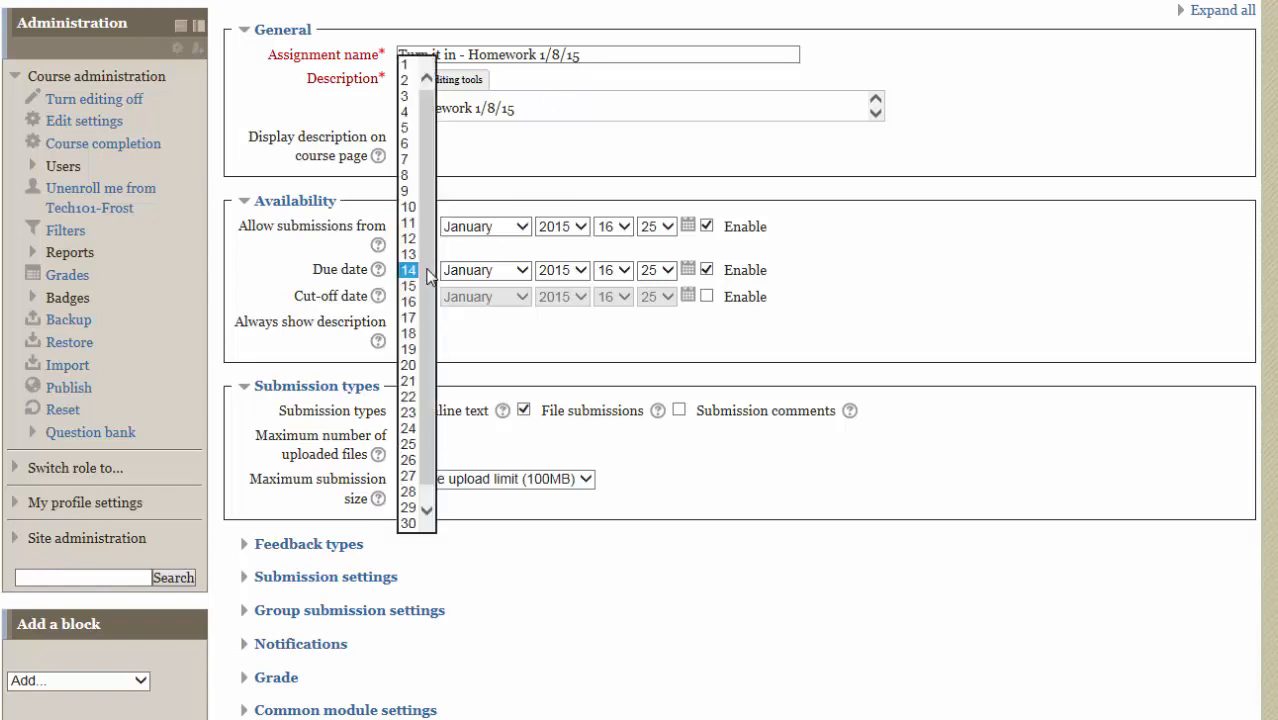
left_click(418, 175)
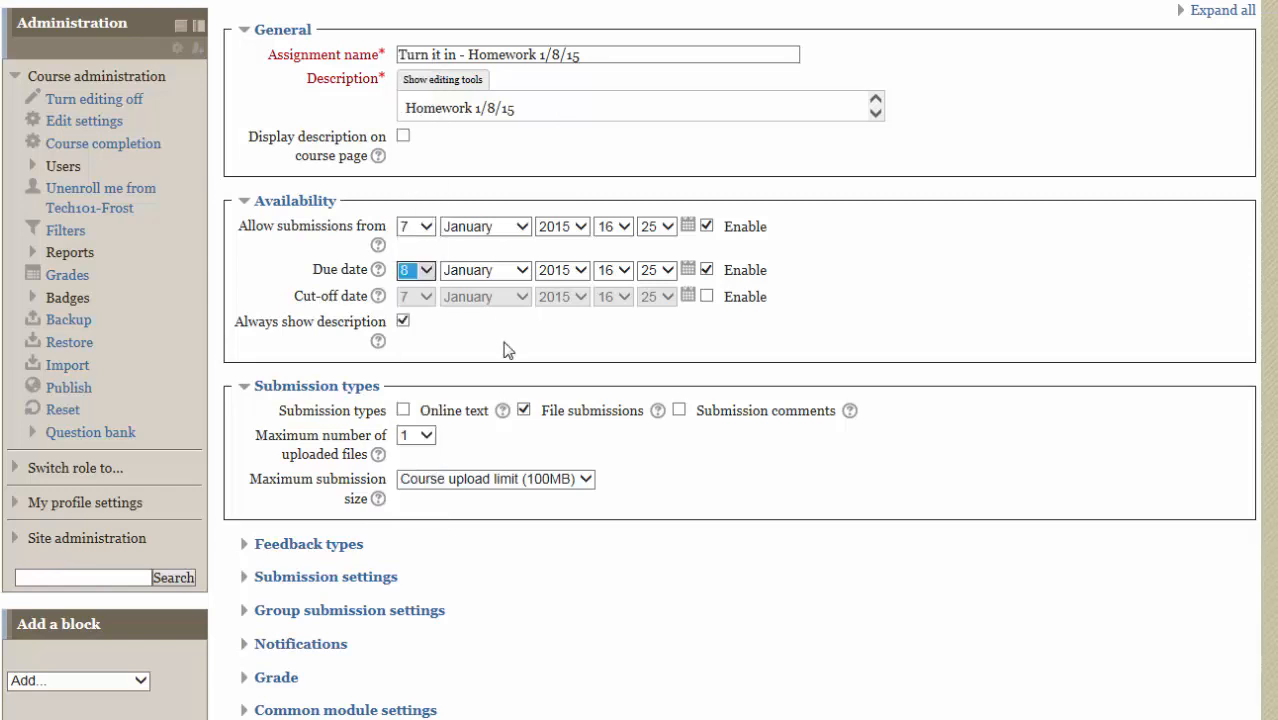
left_click(624, 271)
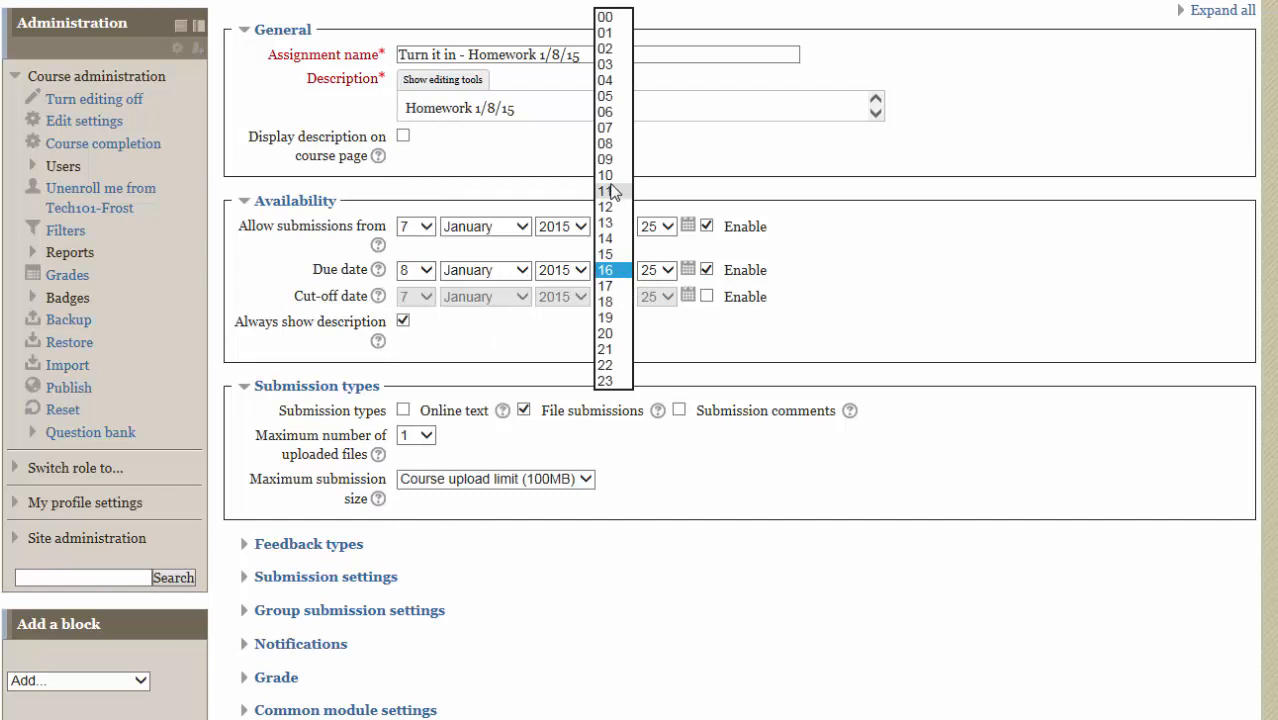
left_click(612, 254)
left_click(666, 270)
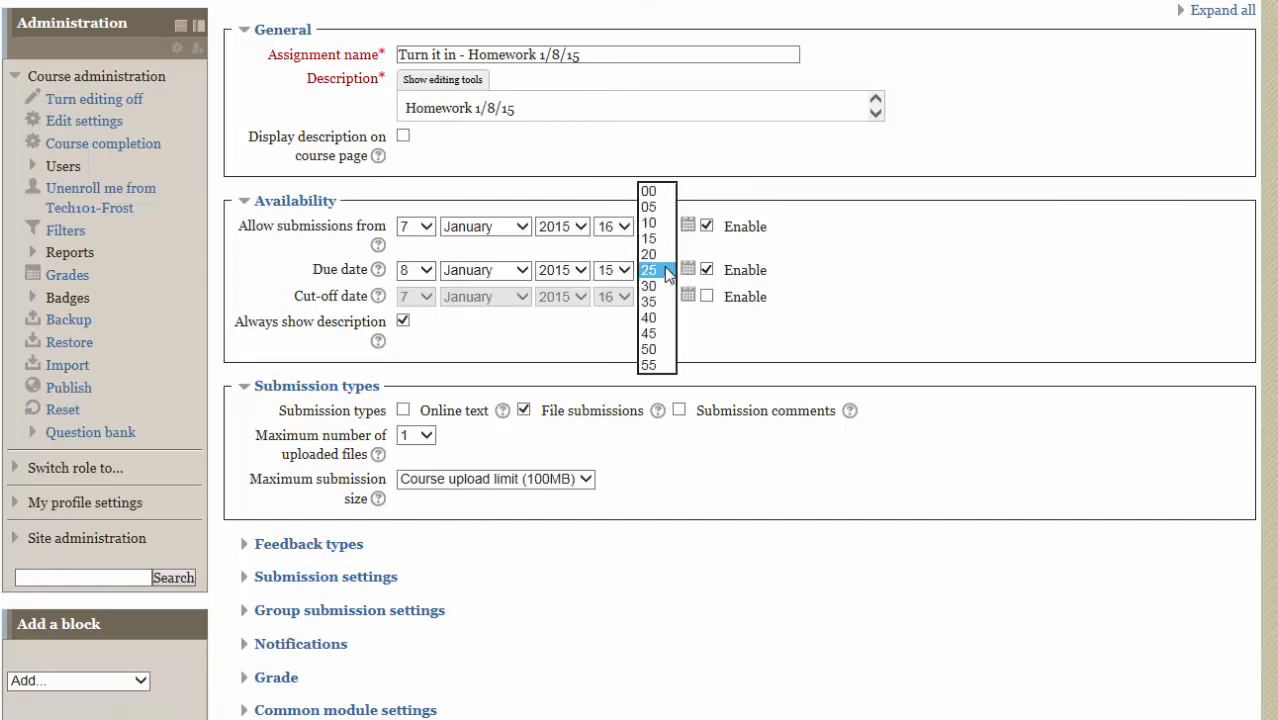
left_click(660, 239)
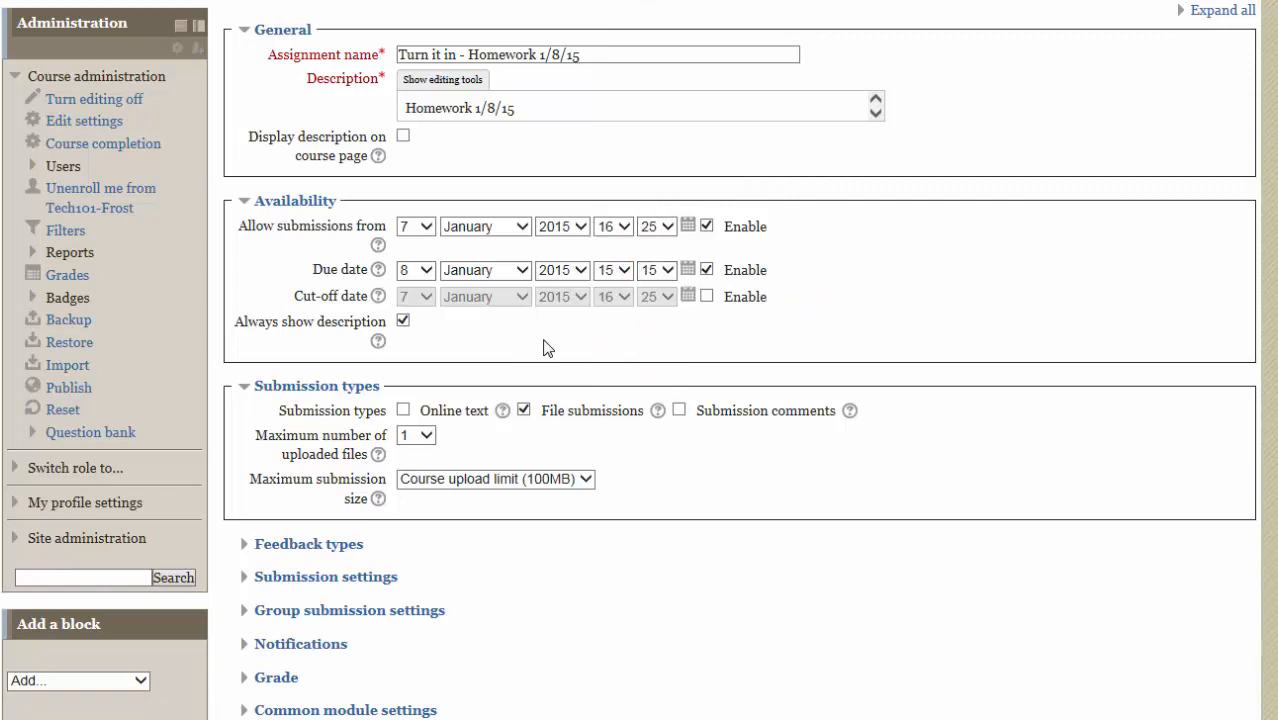
Check the cut-off date help, then enable the cut-off date and set it to 9 January 2015 at 15:15
left_click(378, 296)
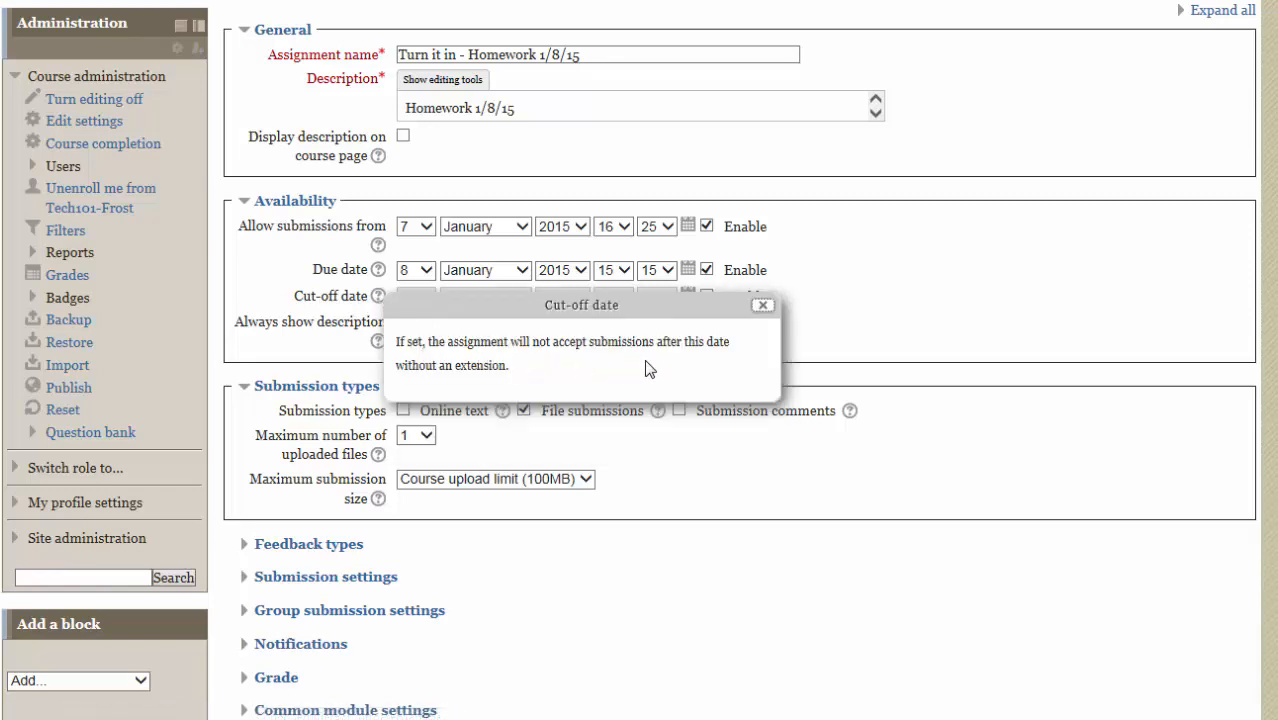
left_click(763, 305)
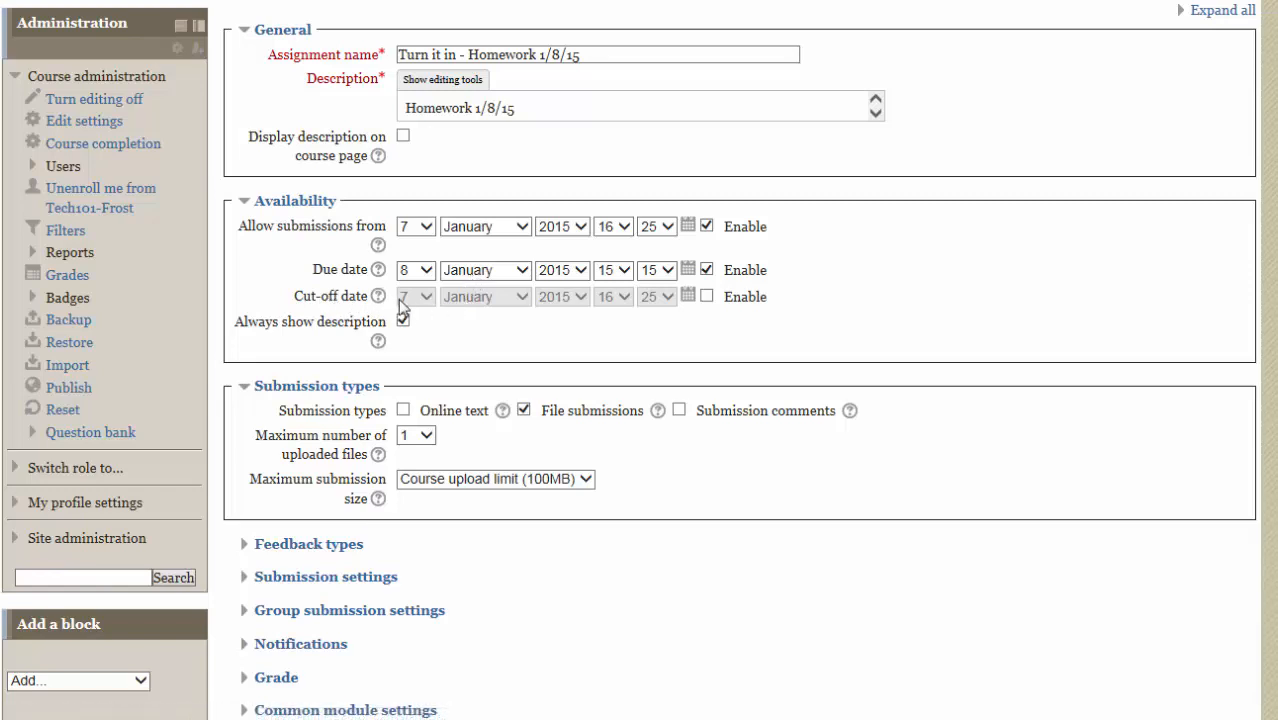
left_click(707, 296)
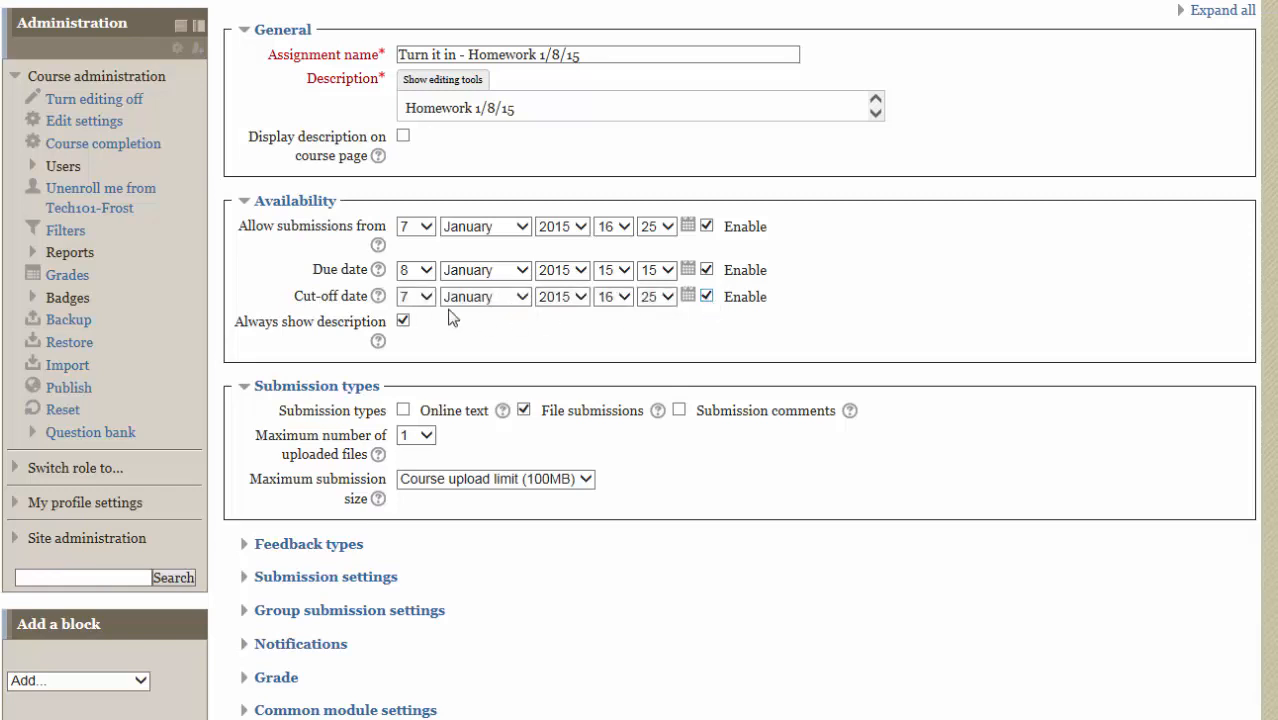
left_click(420, 299)
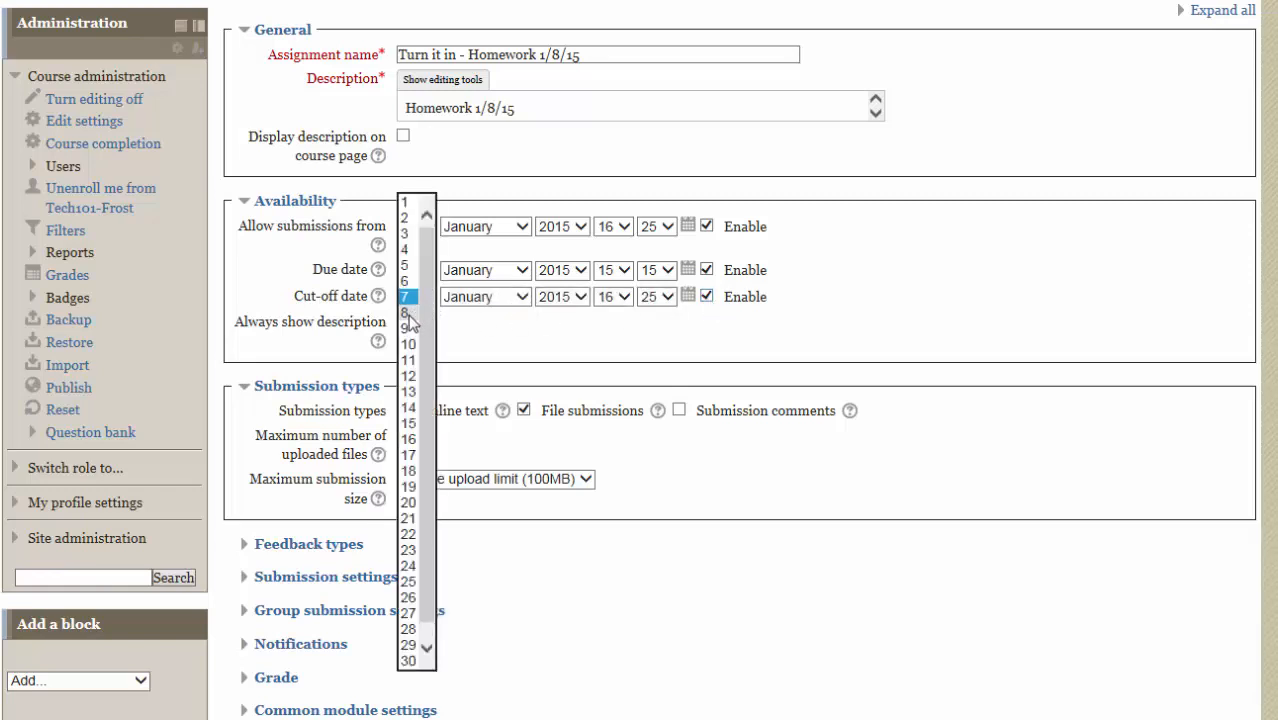
left_click(408, 314)
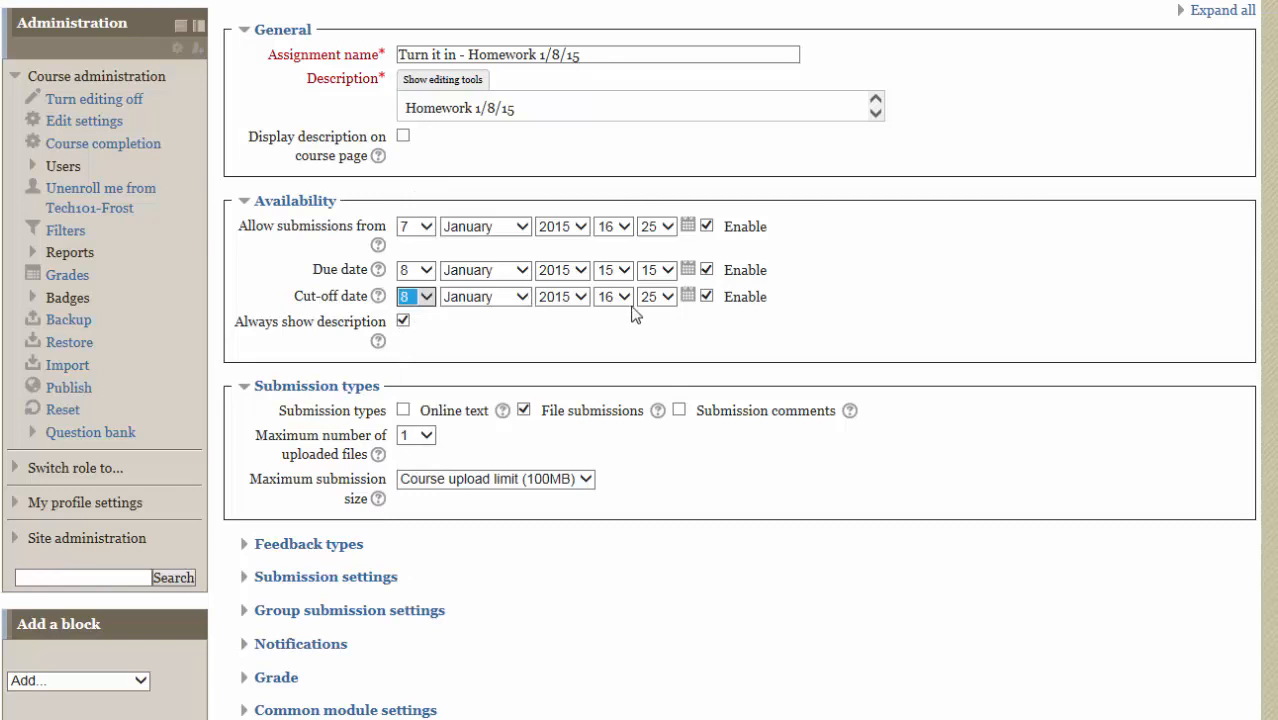
left_click(420, 298)
left_click(417, 312)
key("Down")
left_click(626, 298)
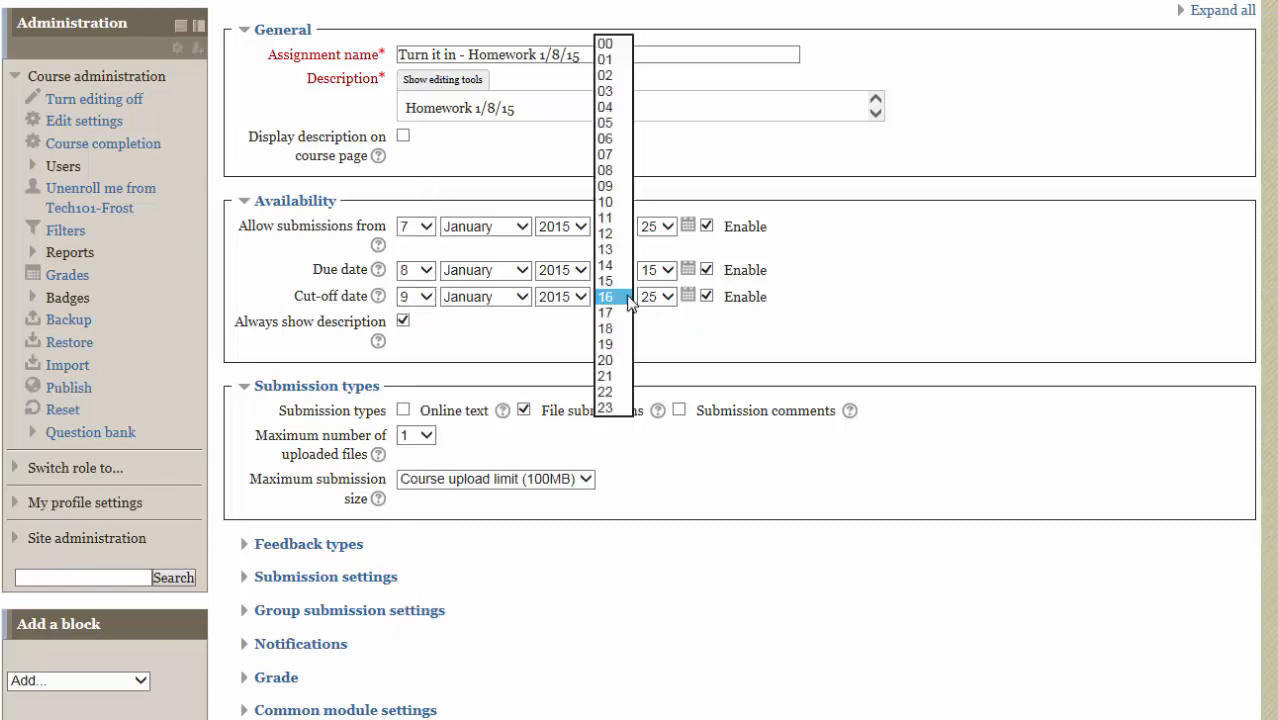
left_click(620, 282)
left_click(666, 303)
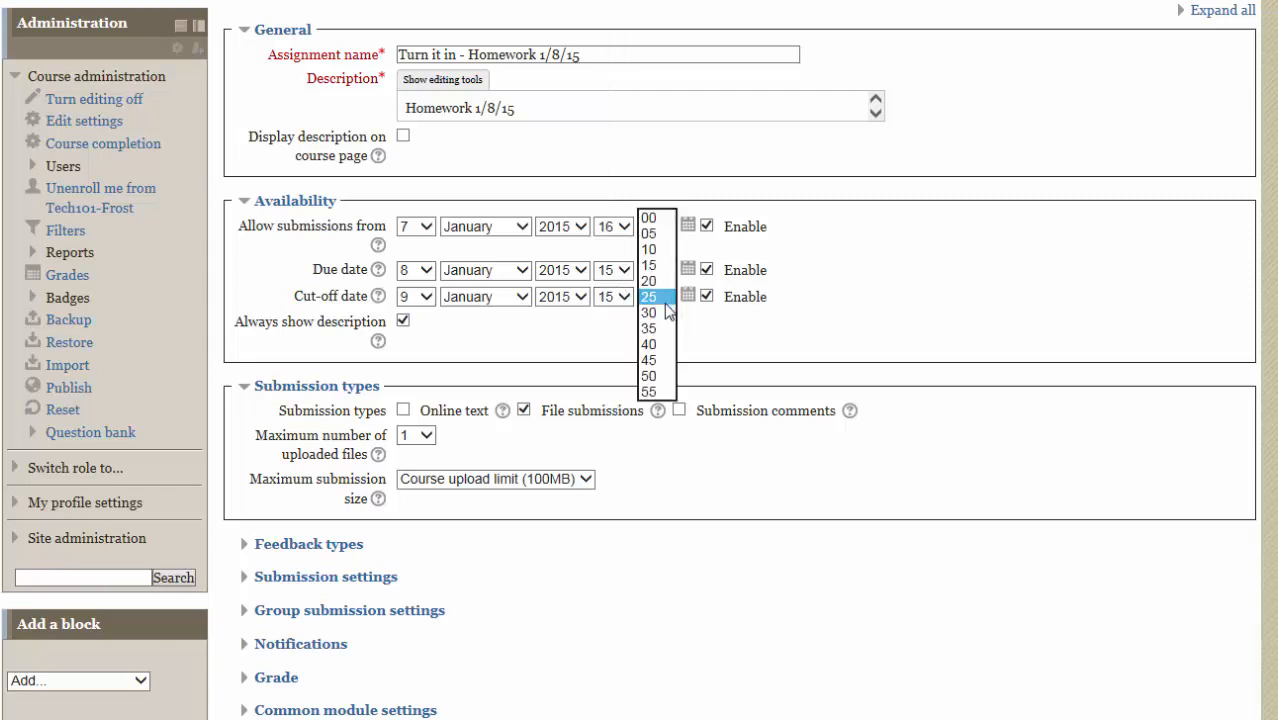
left_click(660, 270)
left_click(658, 345)
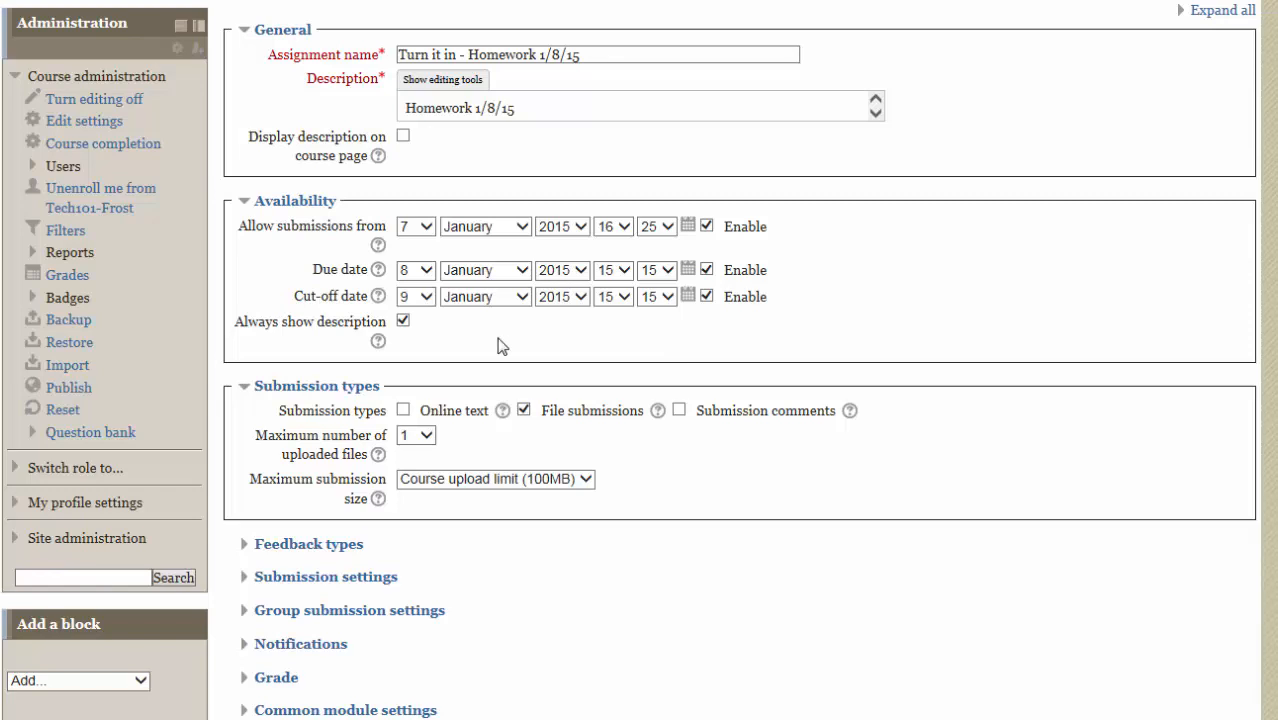
Allow online text as a submission type and read its help
scroll(485, 345, "down", 3)
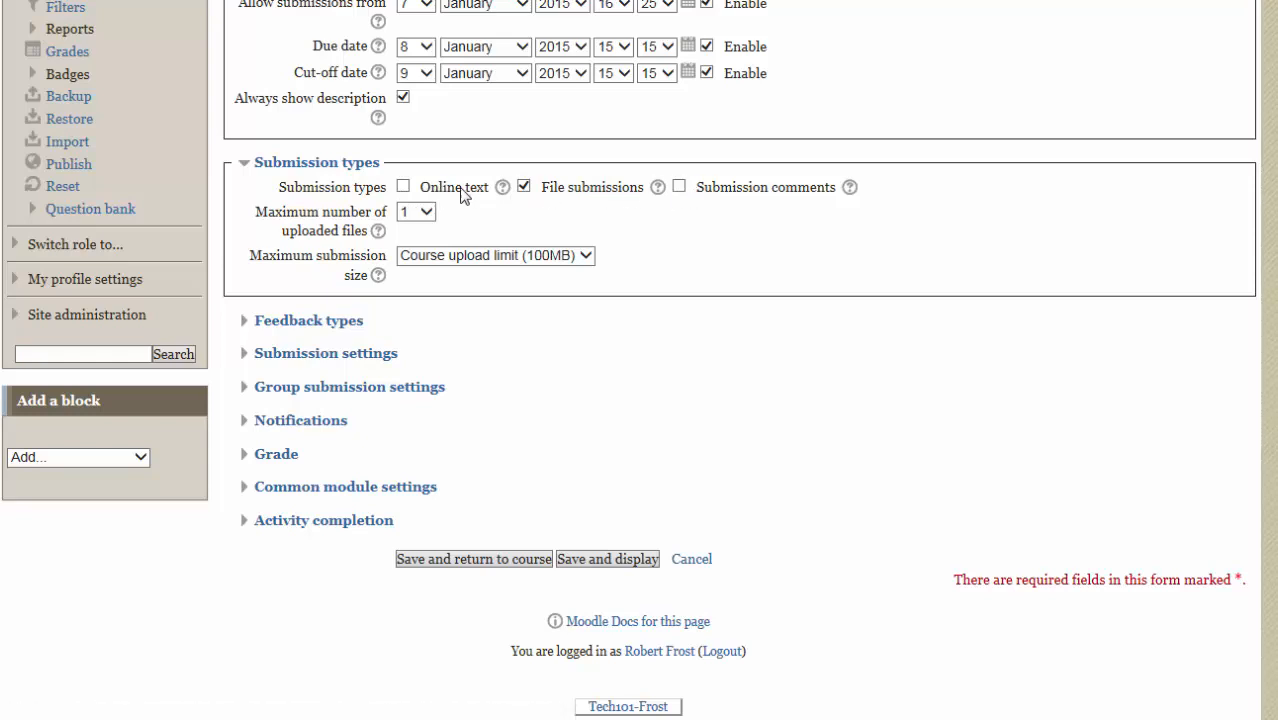
left_click(403, 187)
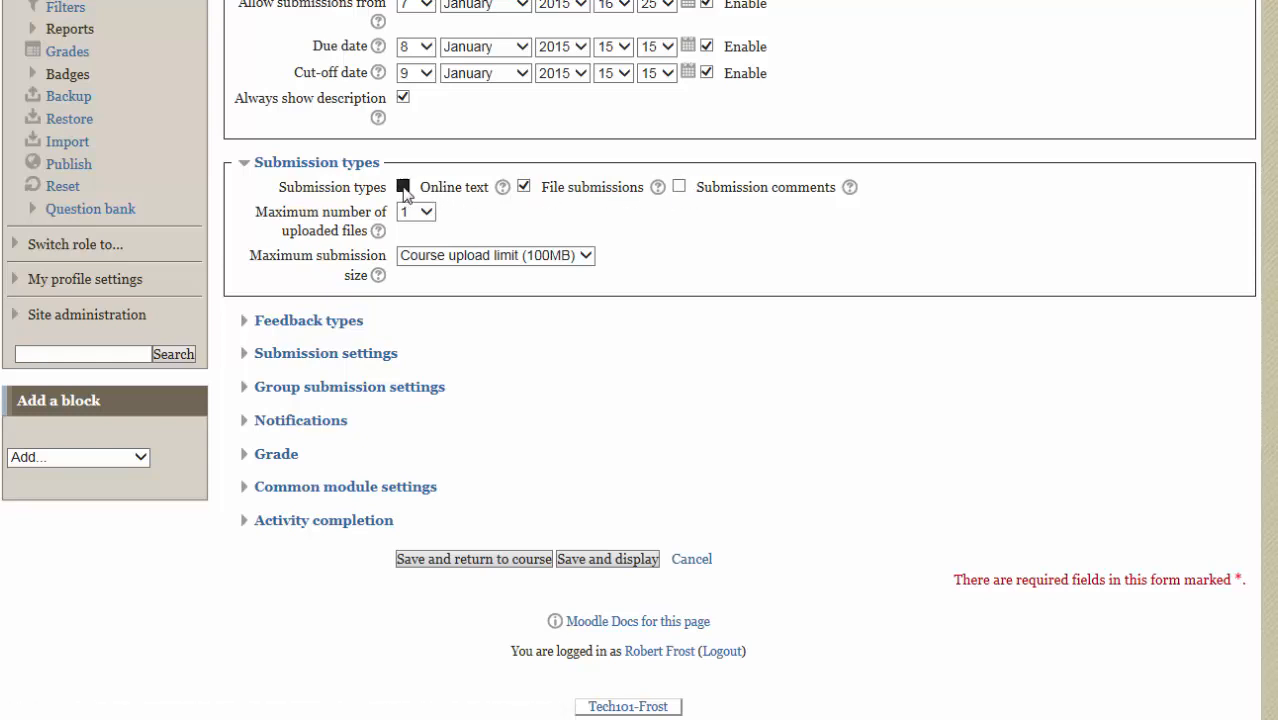
left_click(502, 187)
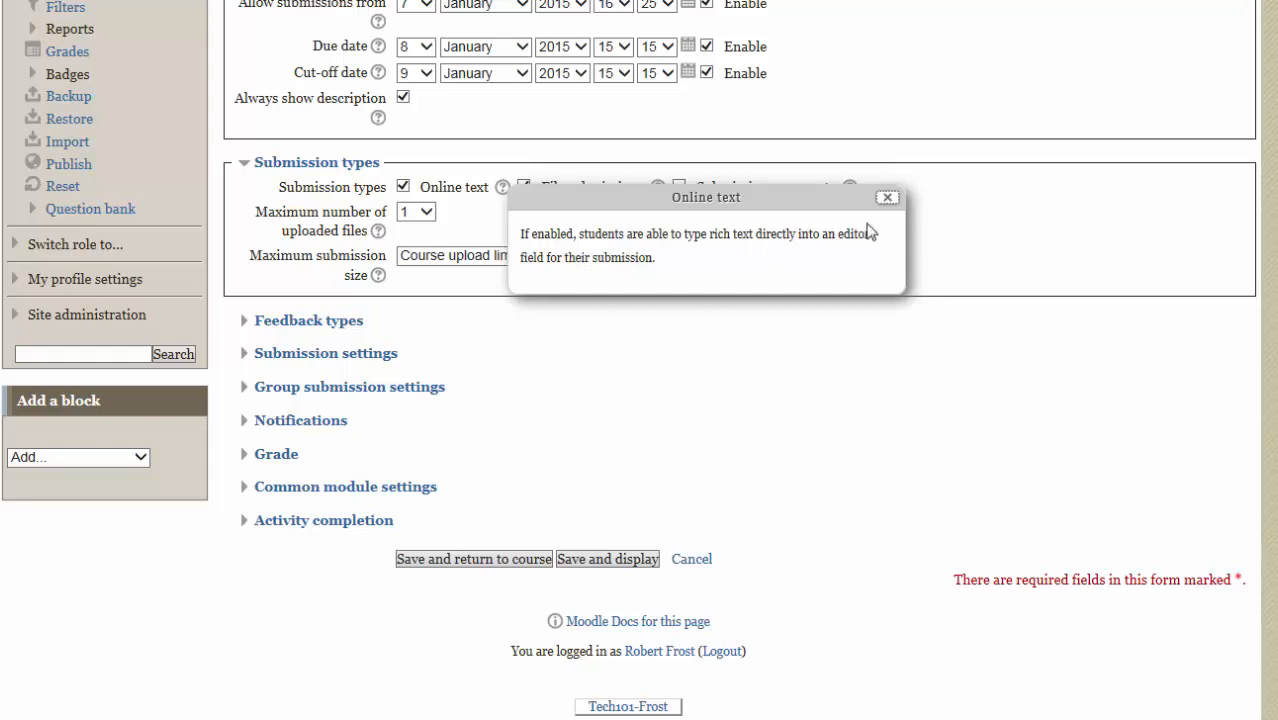
left_click(887, 199)
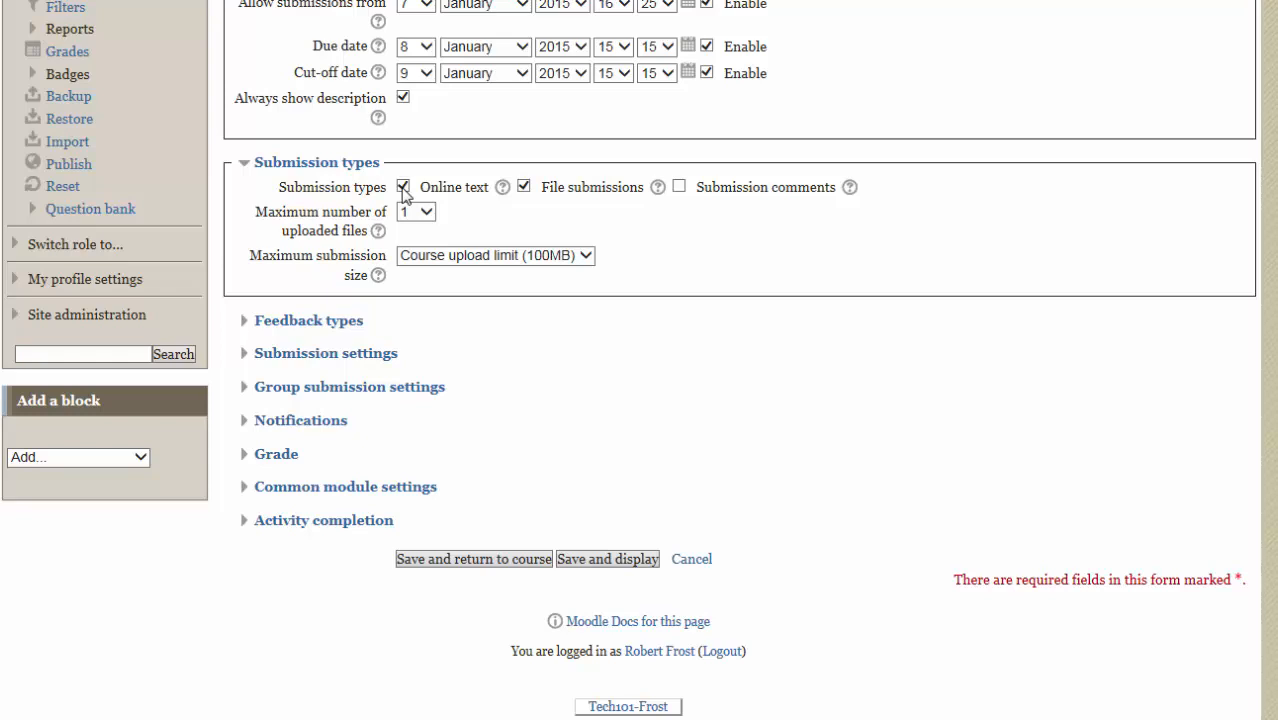
Read the help for submission comments and for the maximum number of uploaded files
left_click(849, 188)
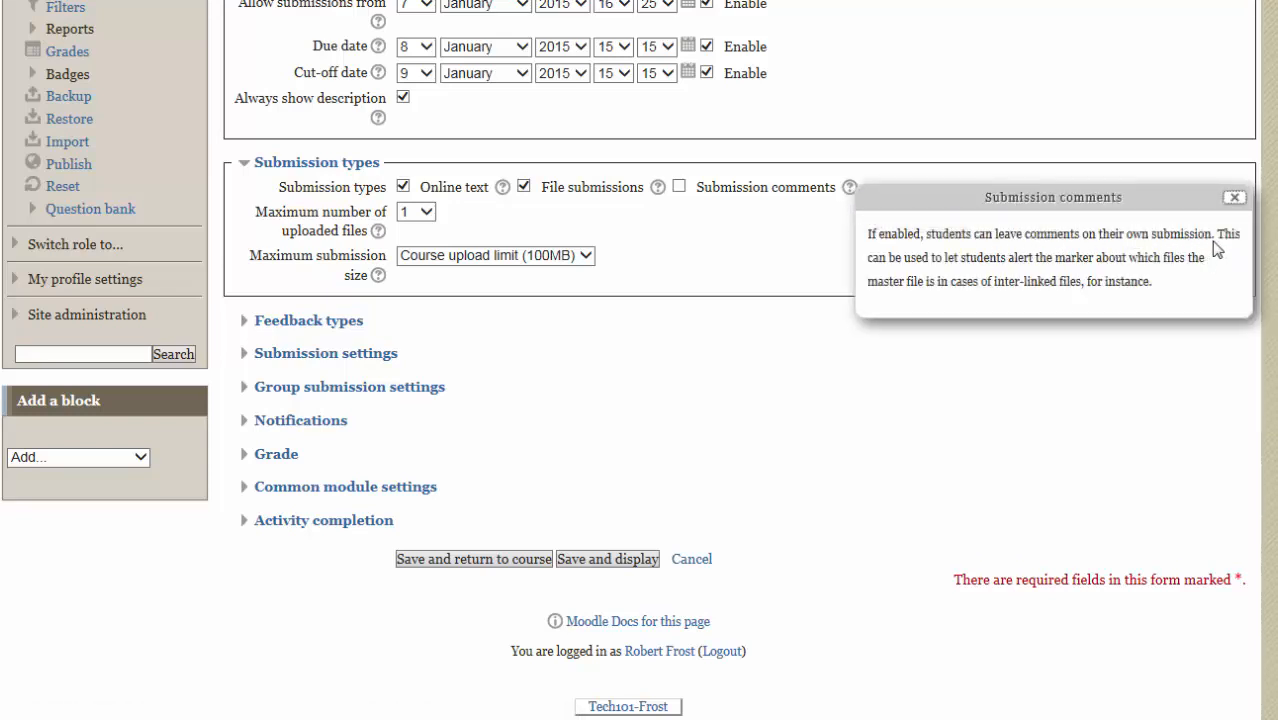
left_click(1235, 197)
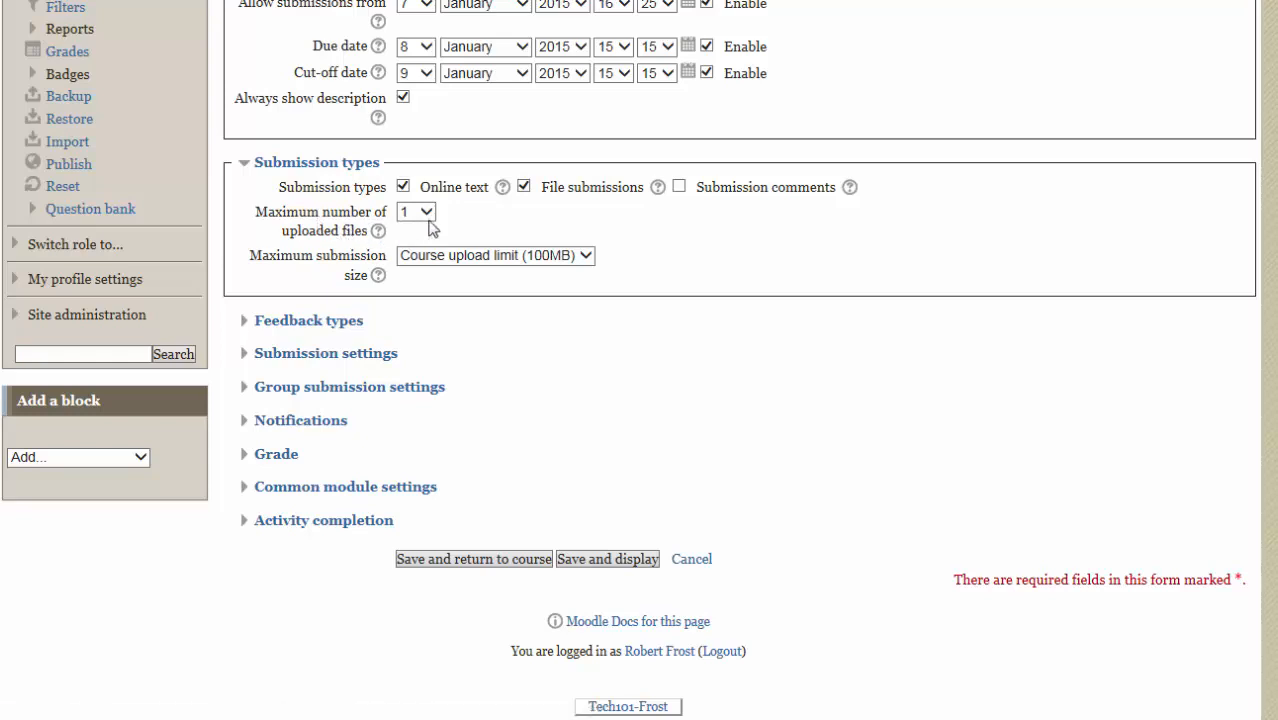
left_click(378, 231)
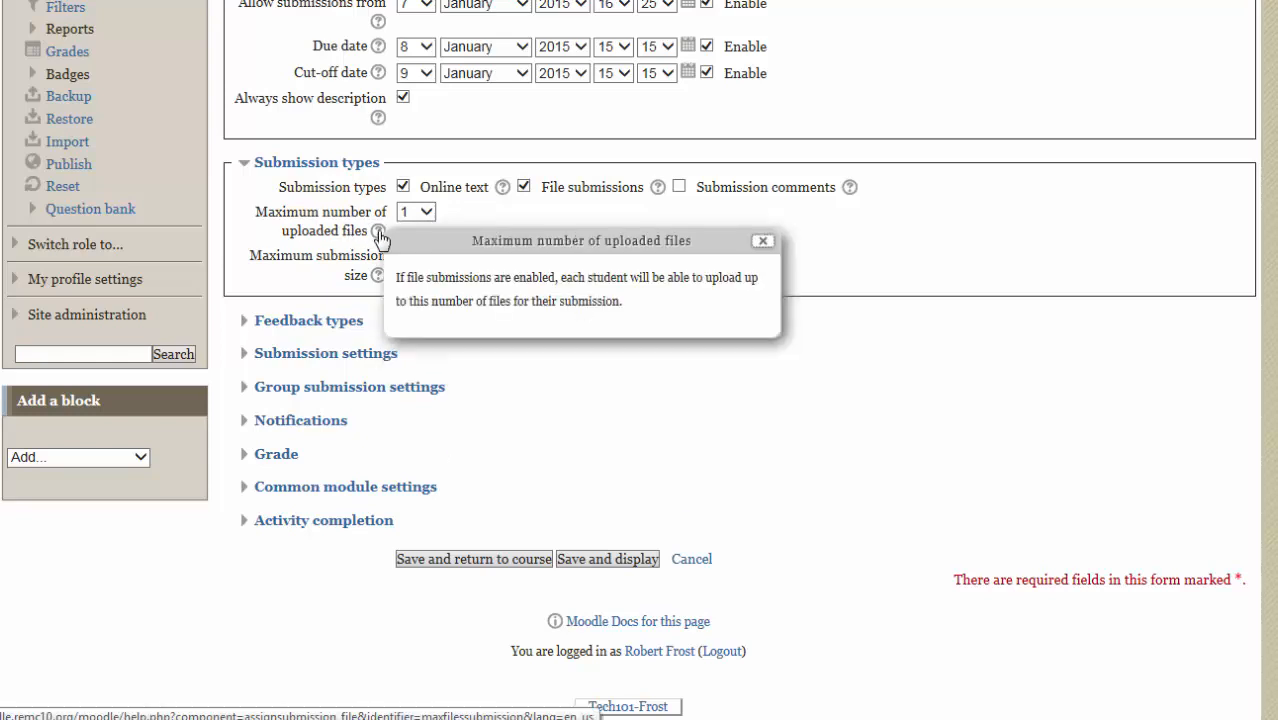
left_click(763, 243)
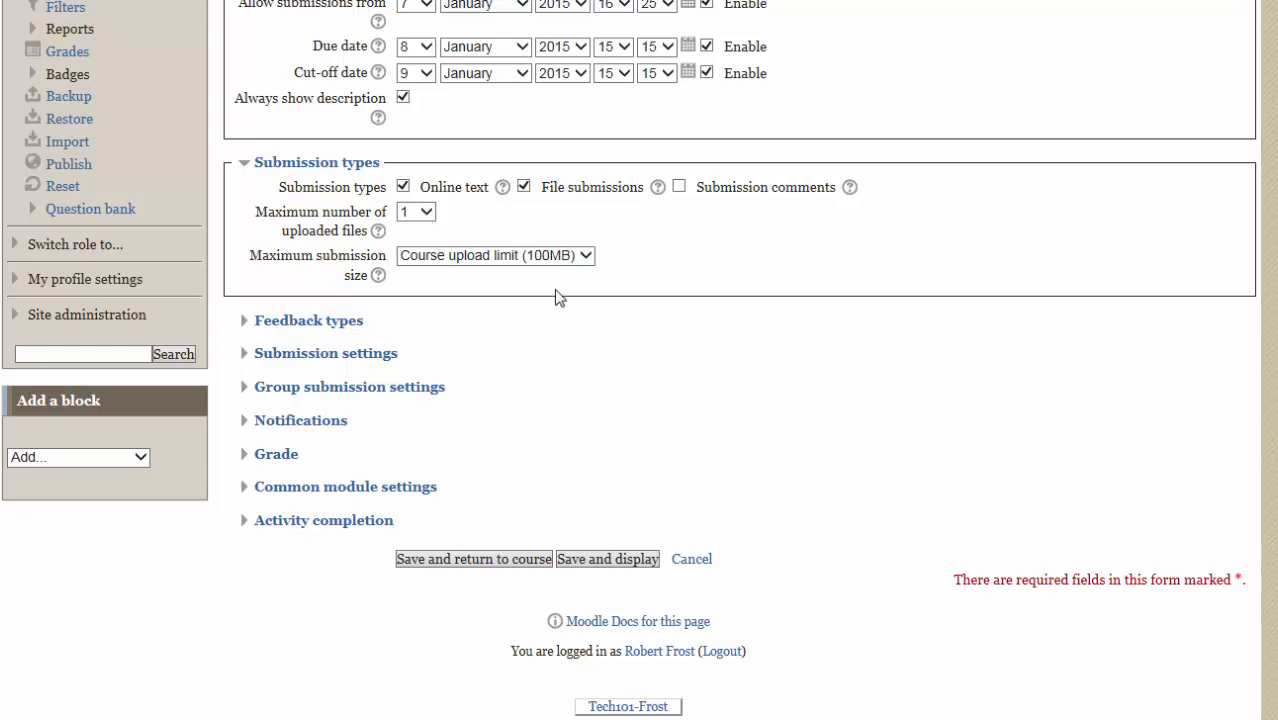
Review the available maximum submission sizes without choosing a different one
left_click(474, 259)
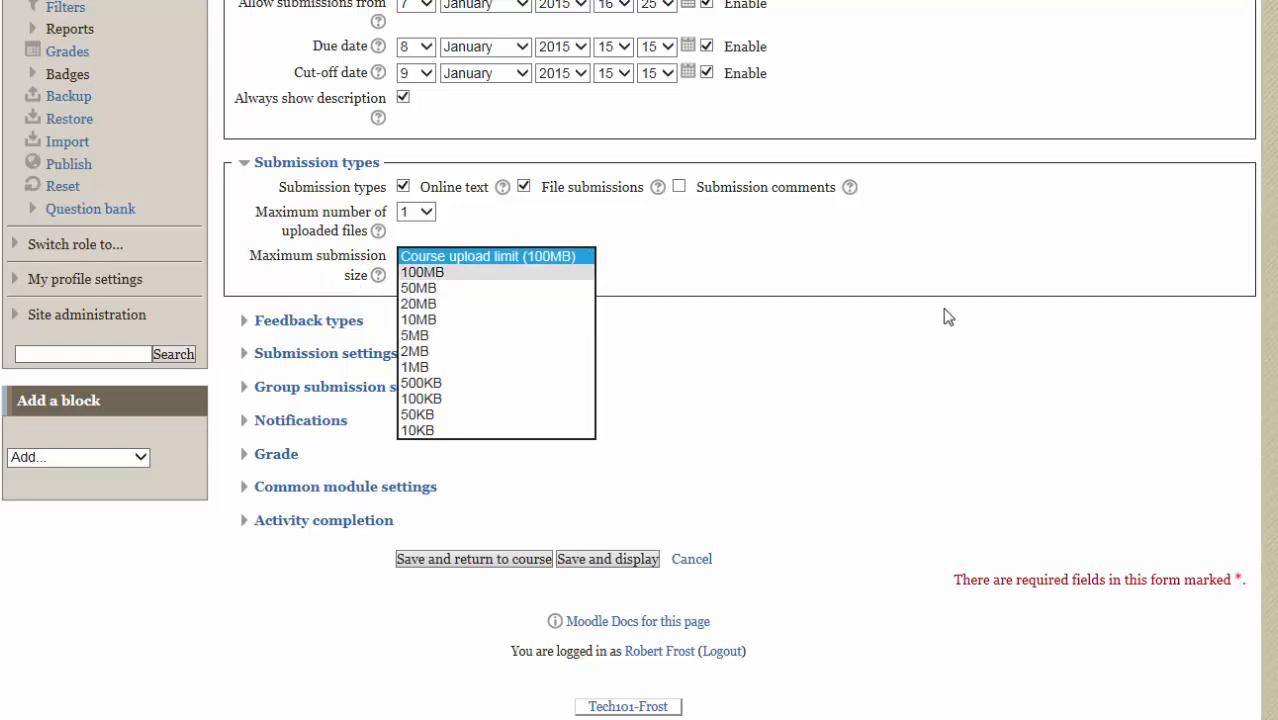
scroll(1129, 360, "up", 1)
scroll(305, 120, "up", 3)
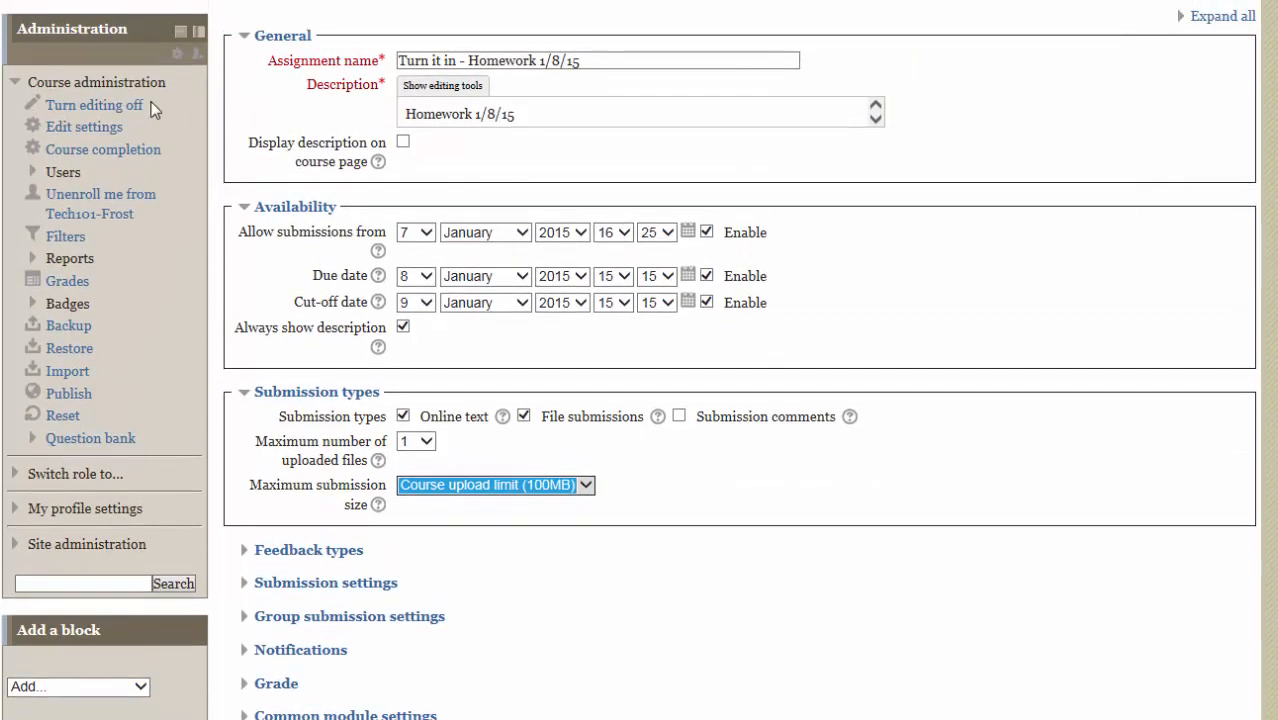
left_click(766, 577)
scroll(1064, 420, "down", 3)
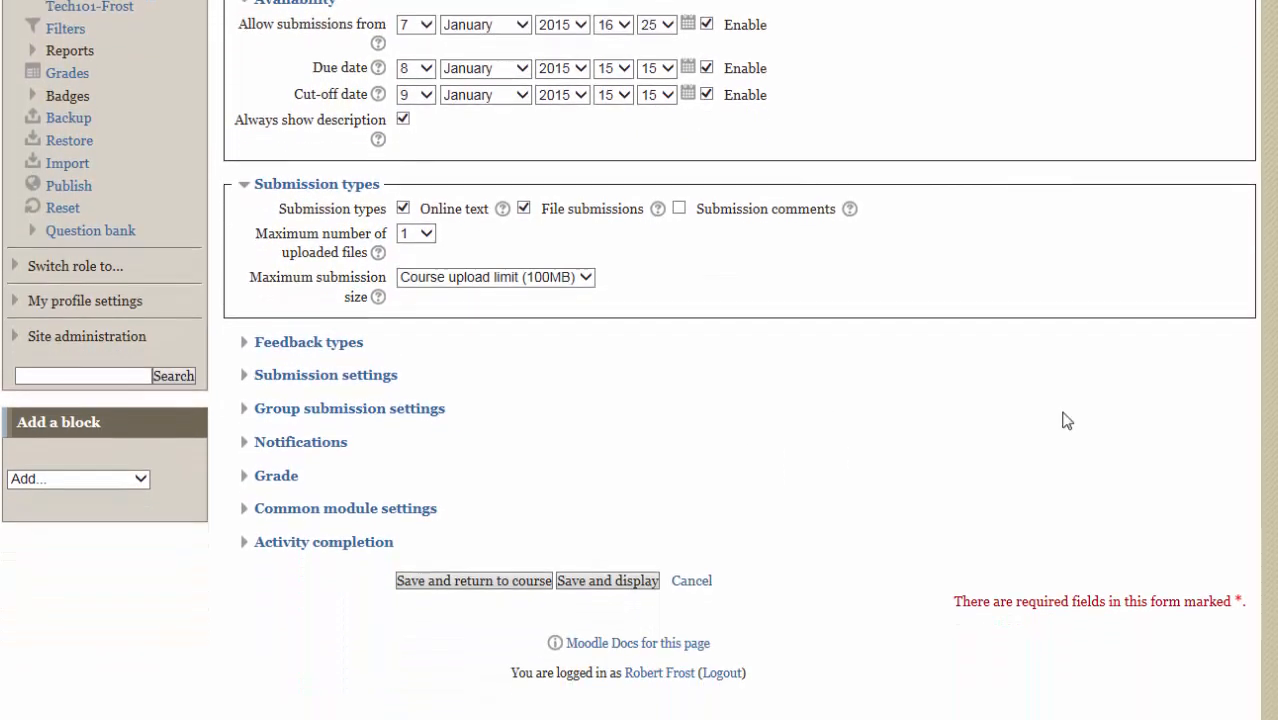
left_click(583, 283)
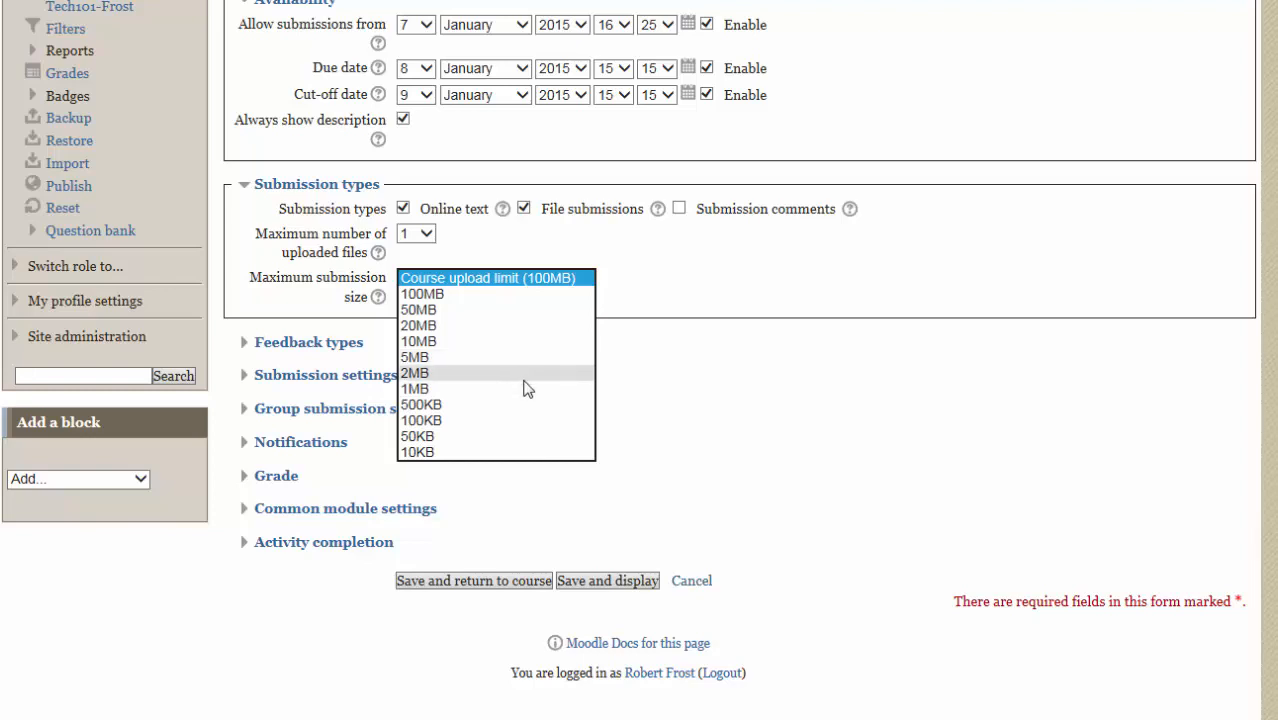
key("Escape")
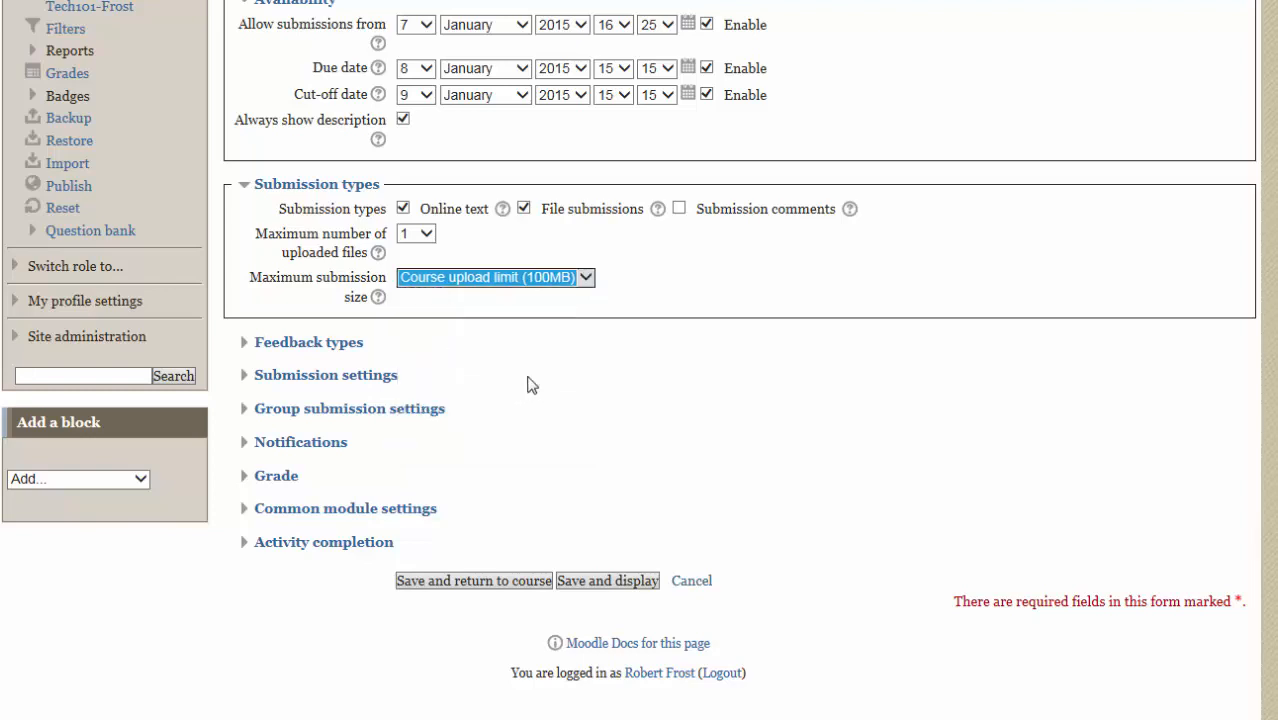
Set the maximum submission size to 2MB and expand the feedback types and submission settings sections
double_click(598, 385)
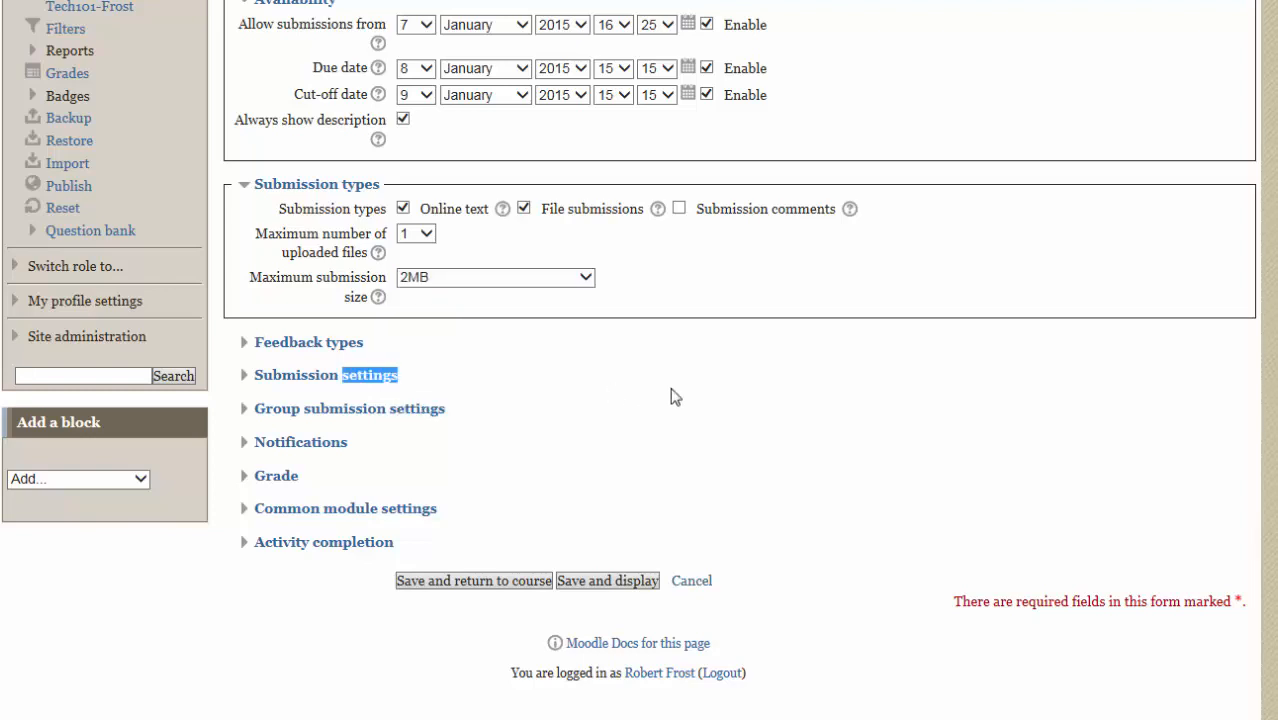
scroll(590, 410, "down", 1)
left_click(310, 282)
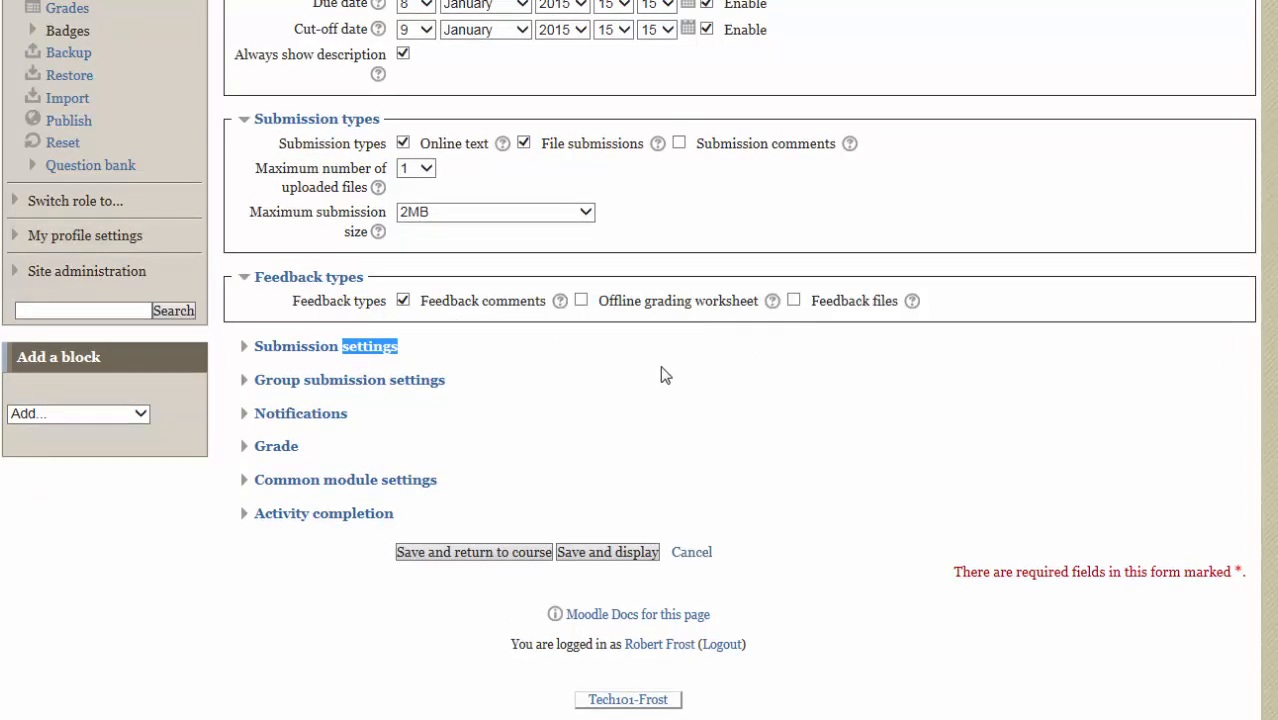
left_click(332, 355)
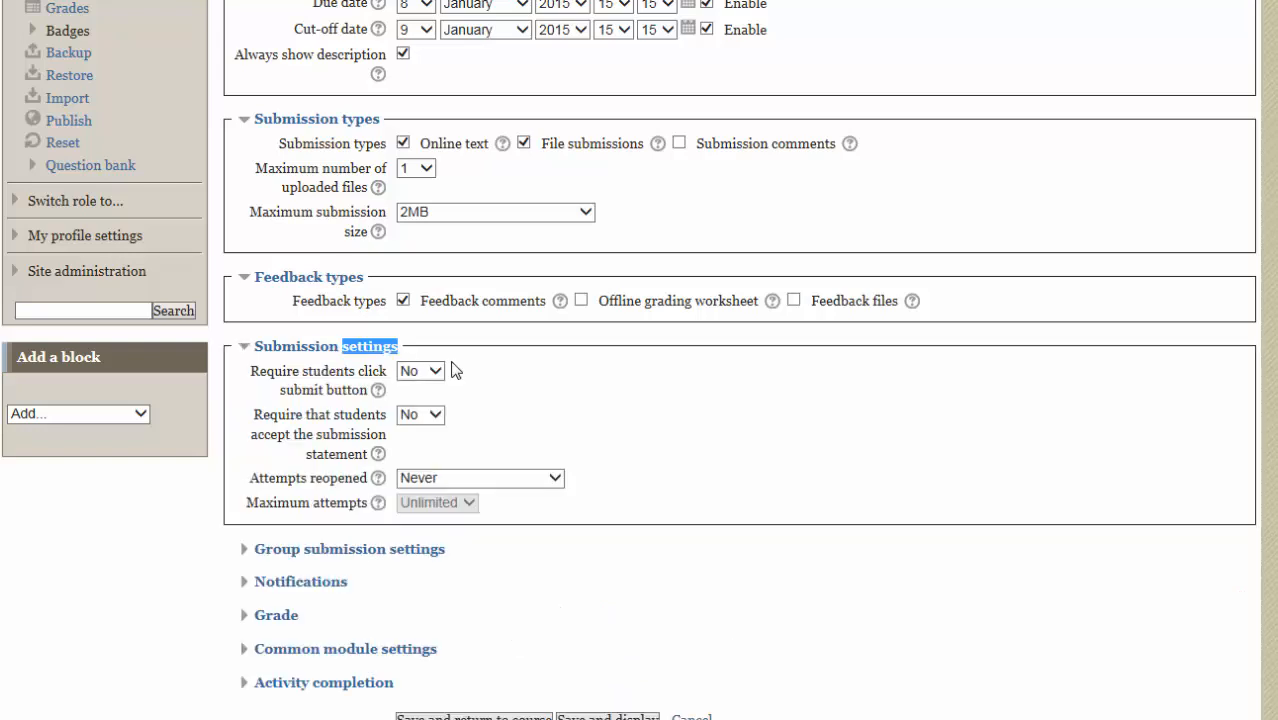
scroll(590, 388, "down", 3)
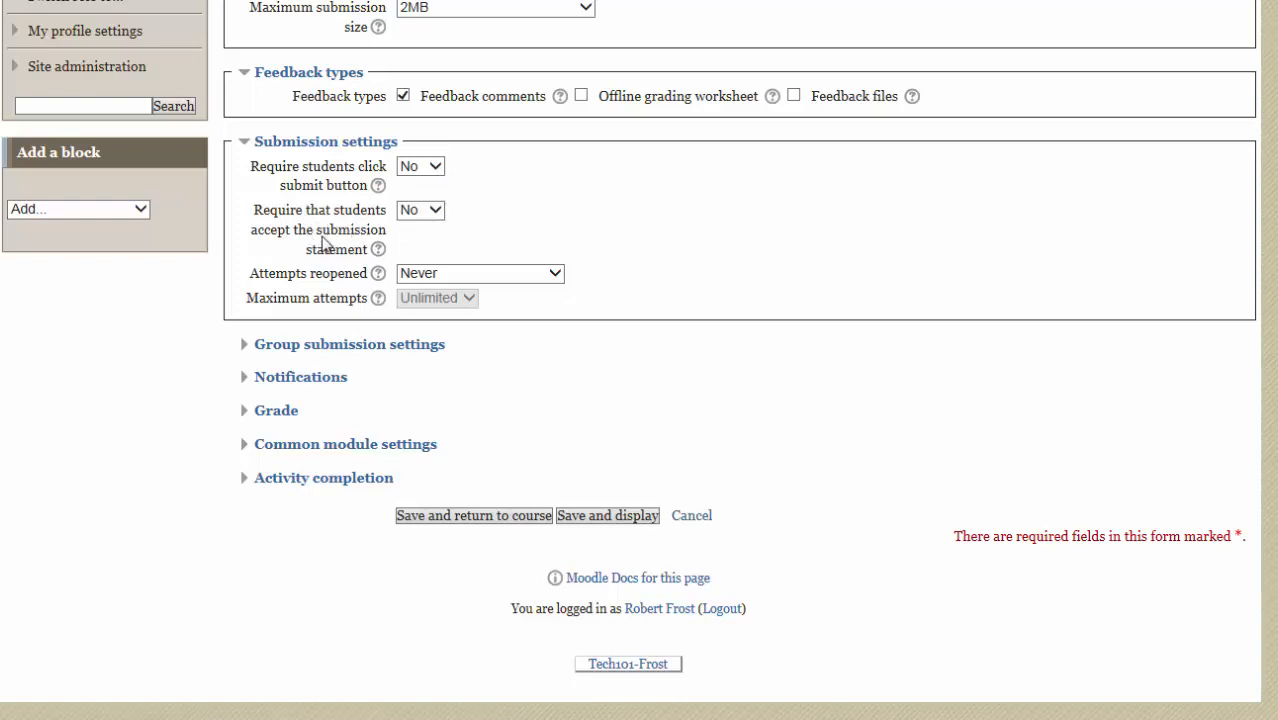
Check the options and read the help for requiring students to accept the submission statement
left_click(436, 211)
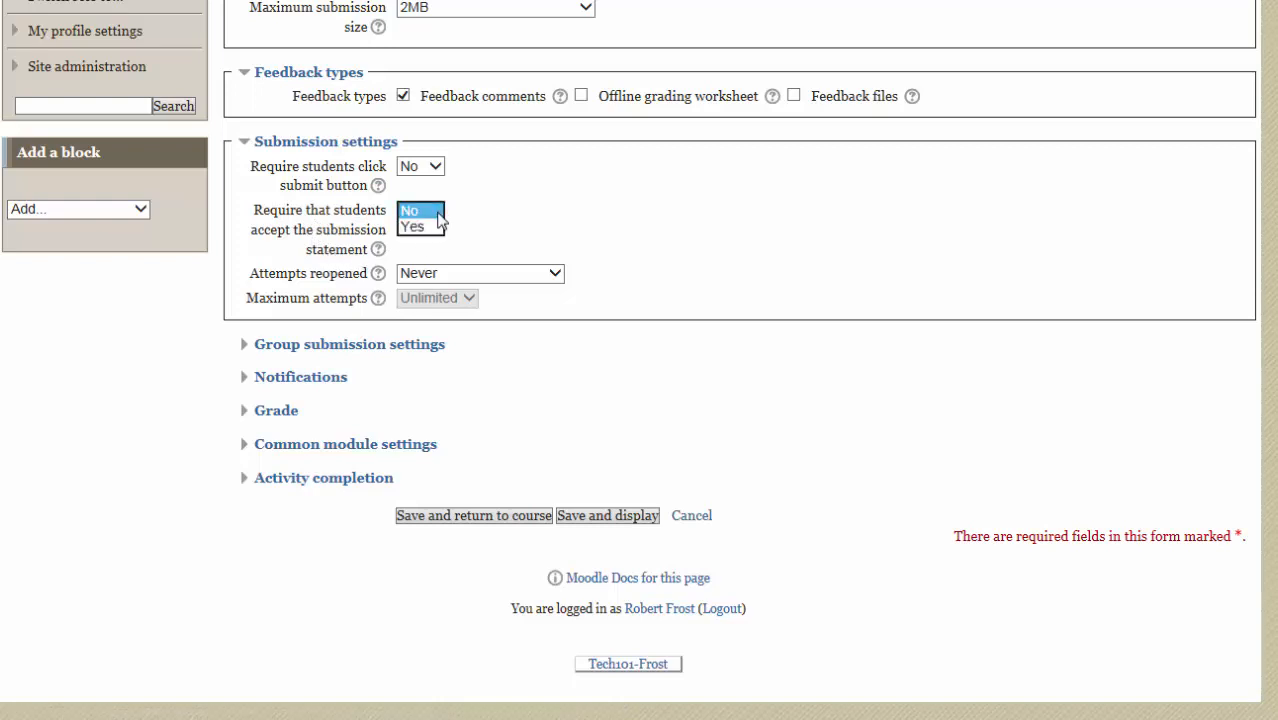
left_click(506, 206)
left_click(380, 250)
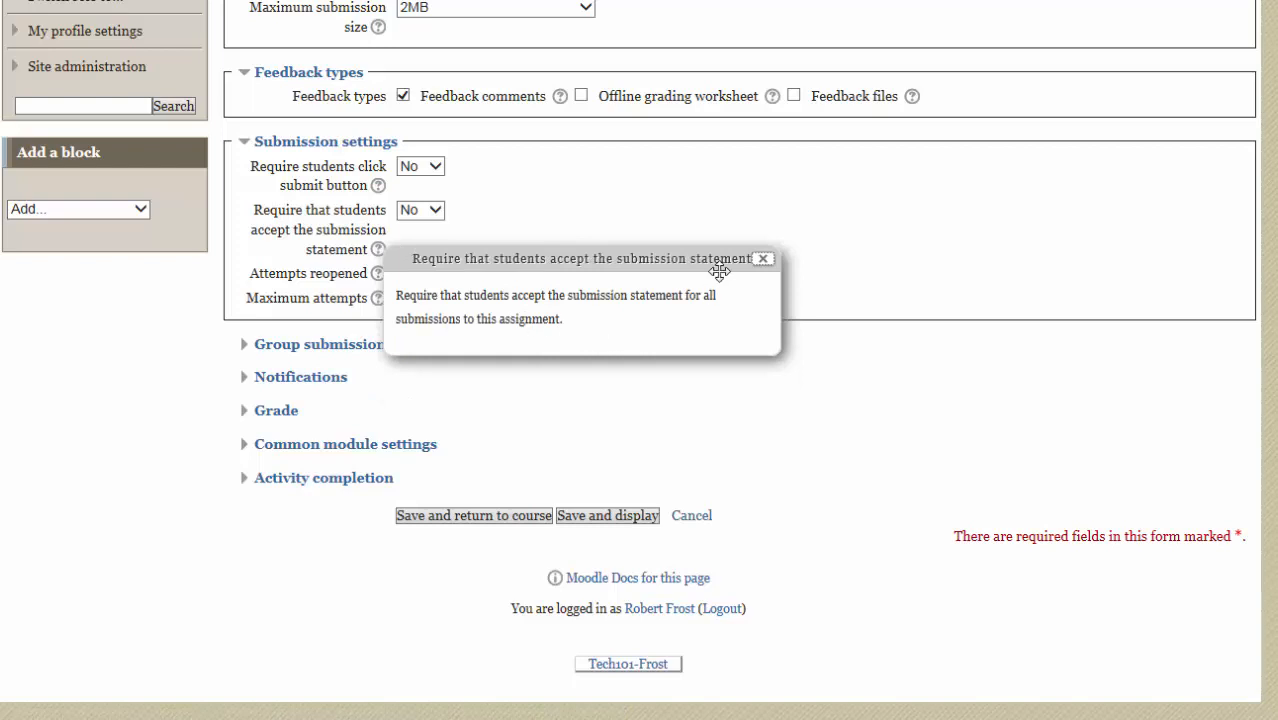
left_click(762, 260)
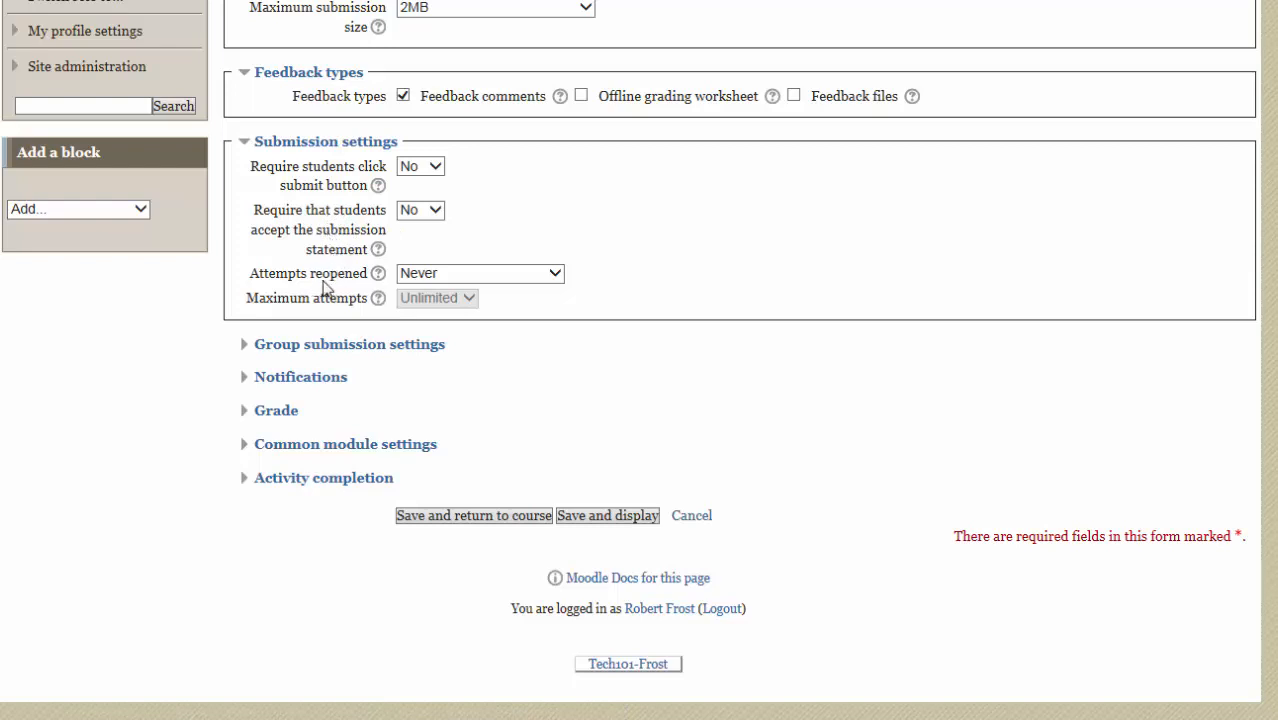
Read the help for reopened attempts, moving its window clear of the submission settings before closing it
left_click(379, 278)
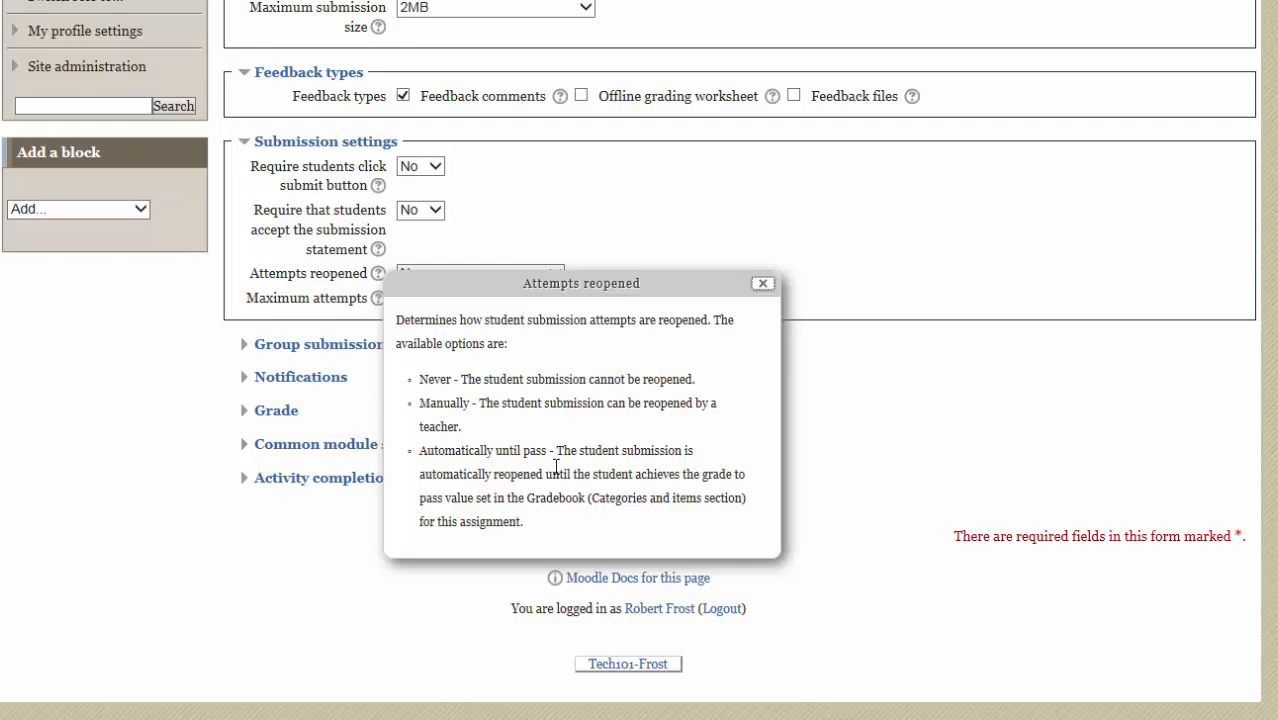
left_click_drag(572, 277, 758, 191)
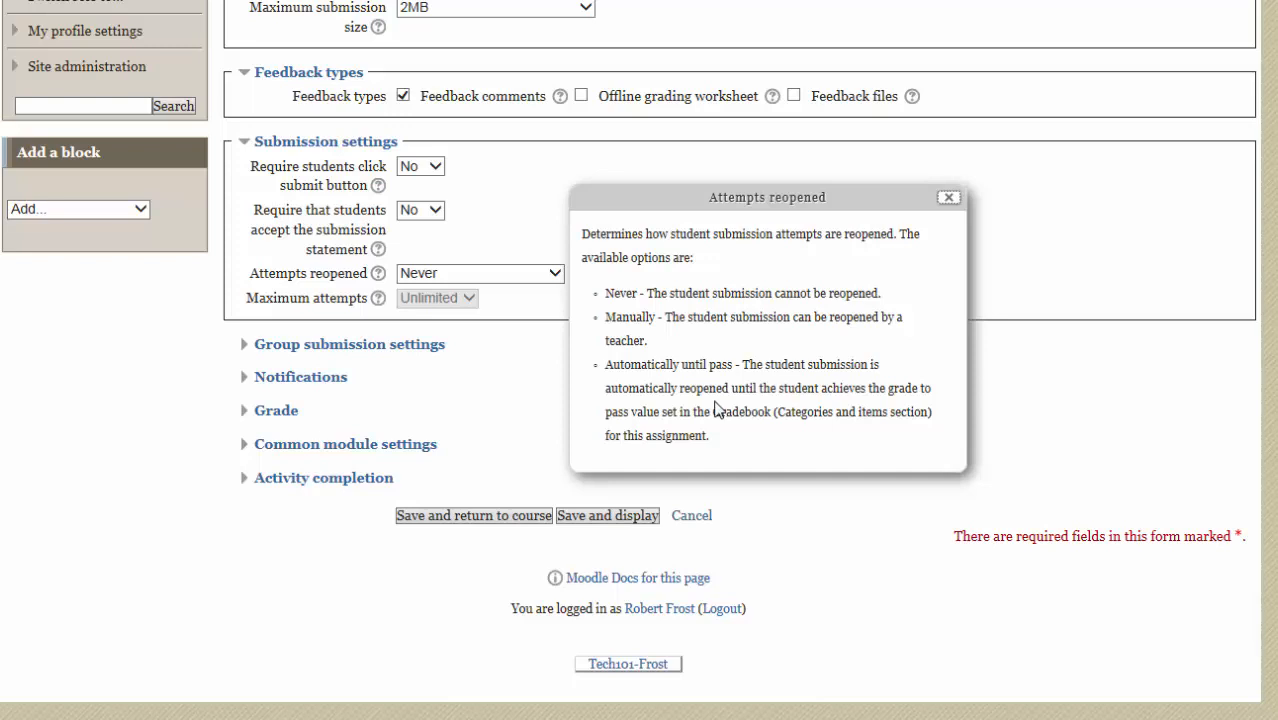
left_click(950, 199)
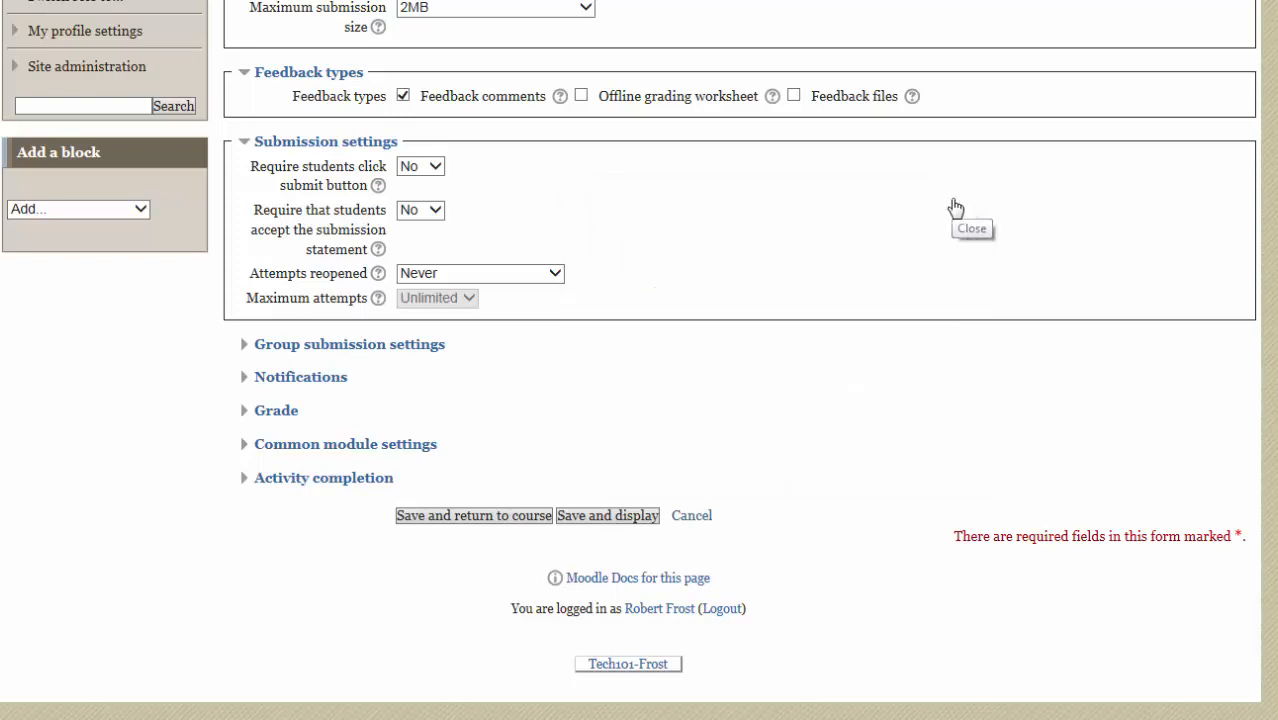
Expand the group submission and notification settings and read the help for notifying graders about submissions
left_click(397, 344)
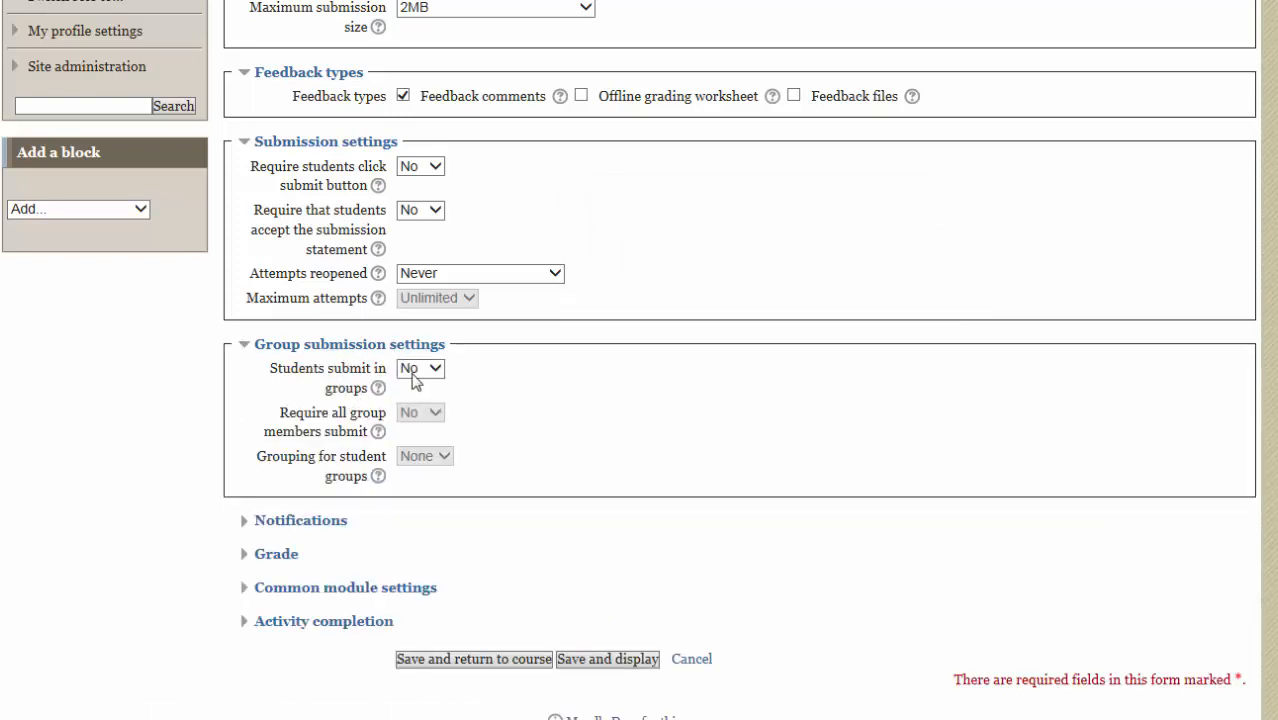
left_click(322, 522)
scroll(561, 530, "down", 3)
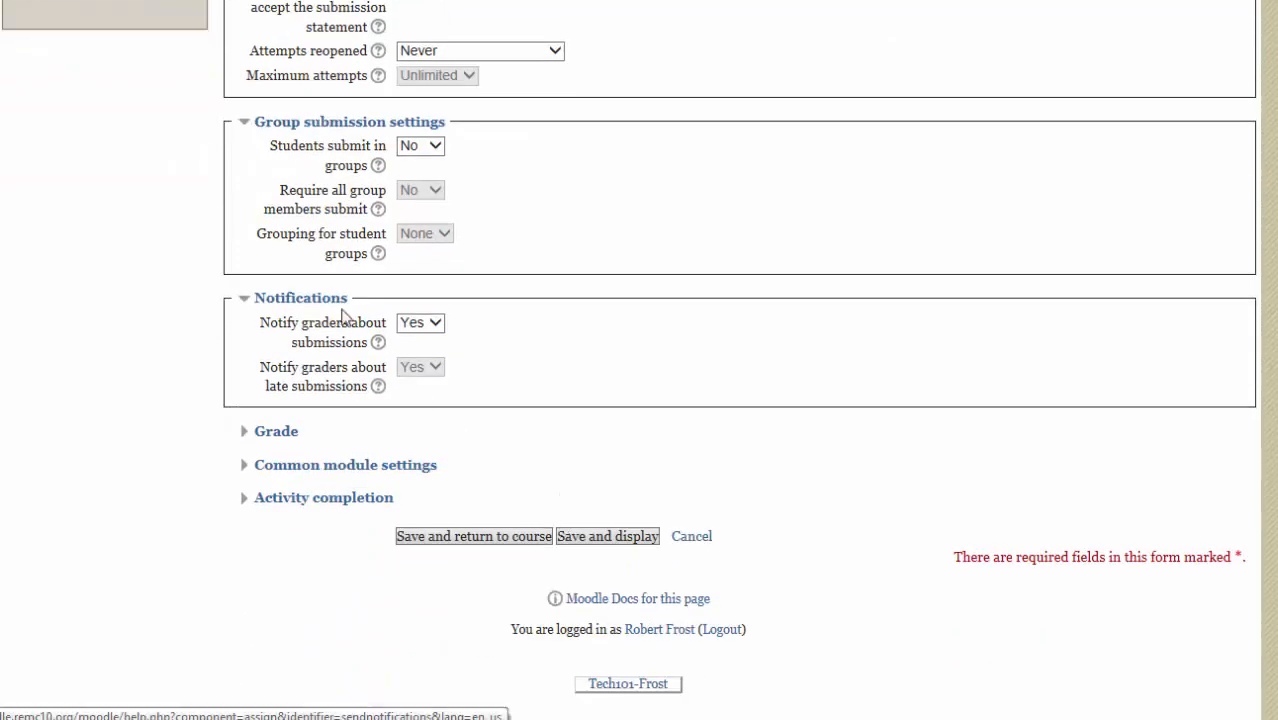
left_click(379, 344)
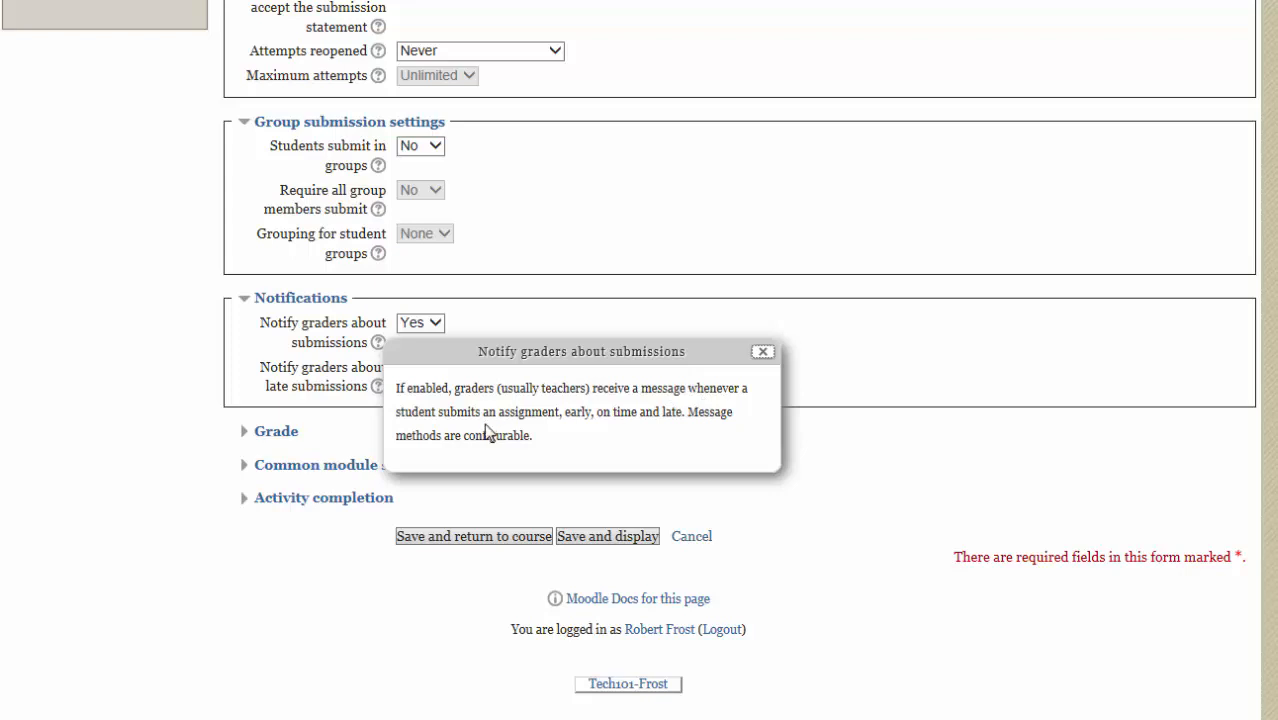
left_click(763, 353)
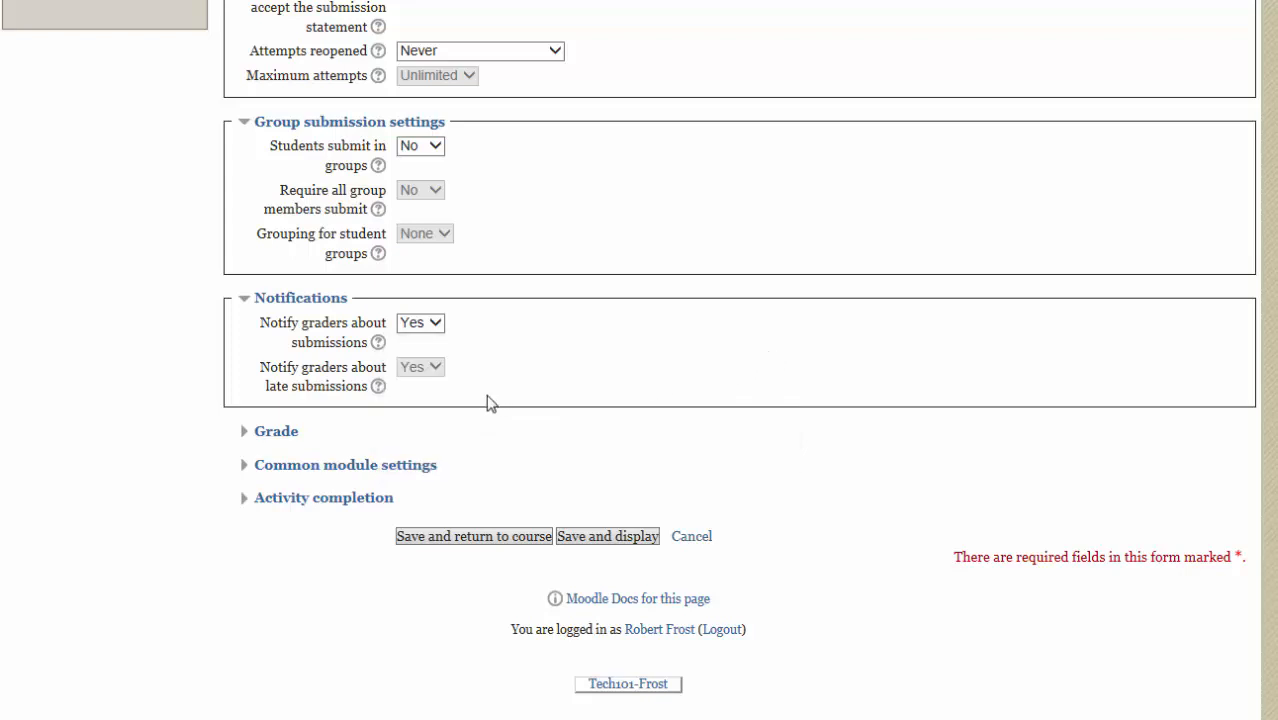
Expand the grade settings and set the assignment's maximum grade to 25
left_click(280, 434)
scroll(597, 497, "down", 2)
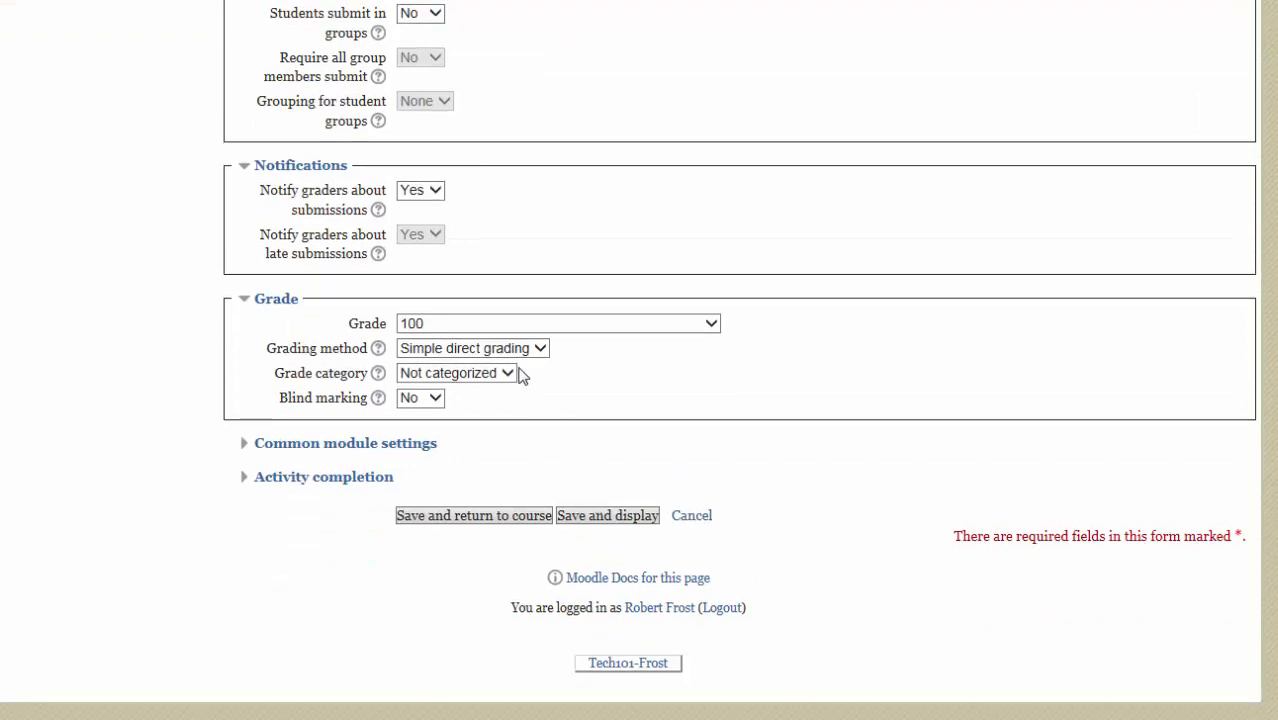
left_click(560, 329)
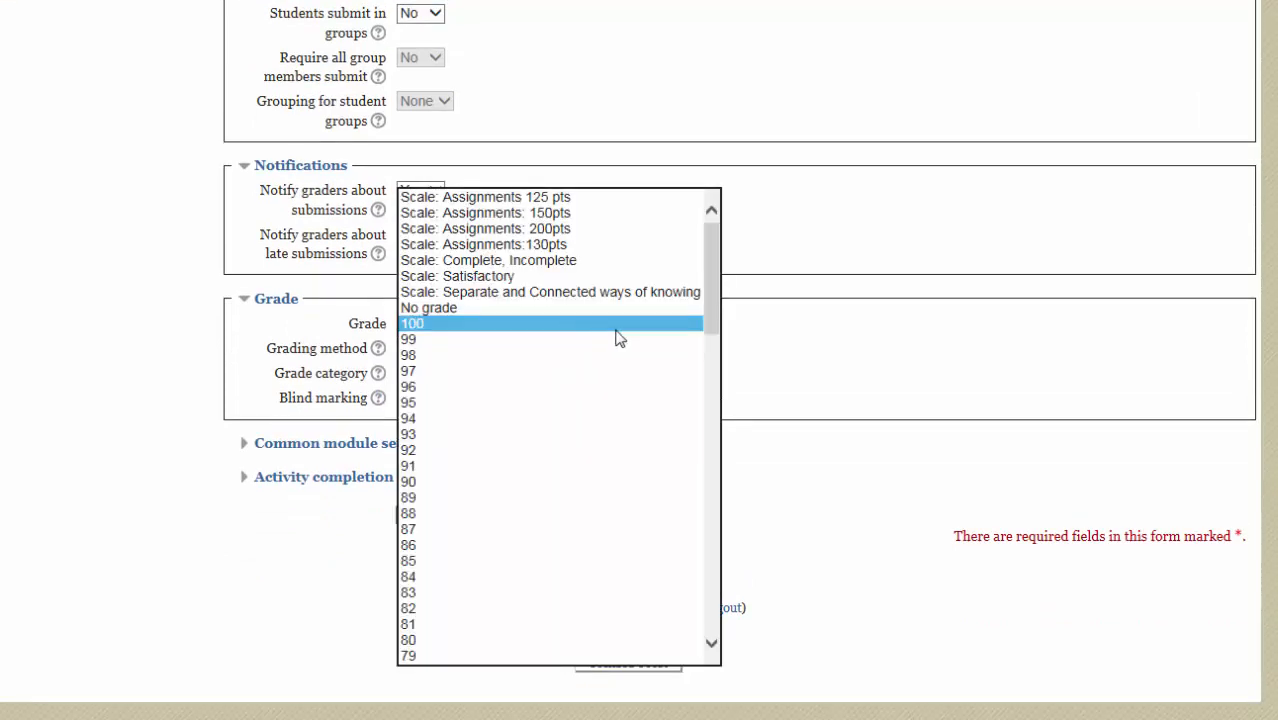
left_click_drag(712, 312, 660, 290)
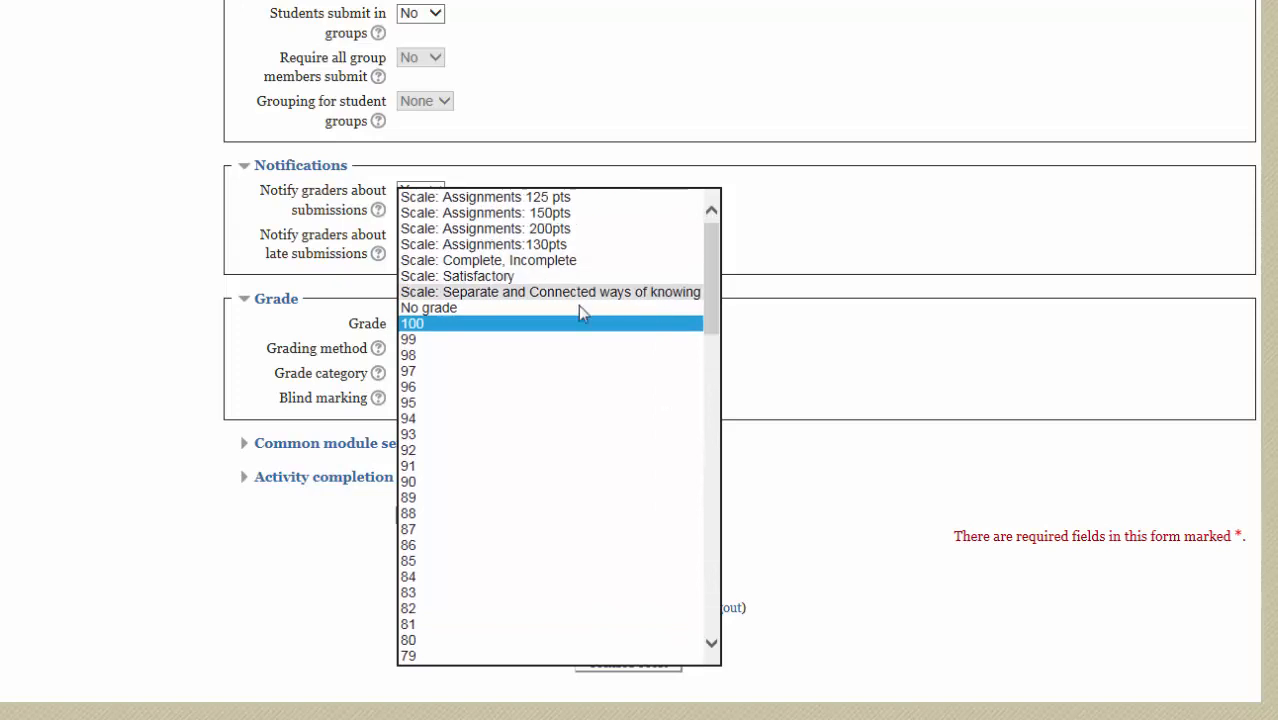
left_click(708, 615)
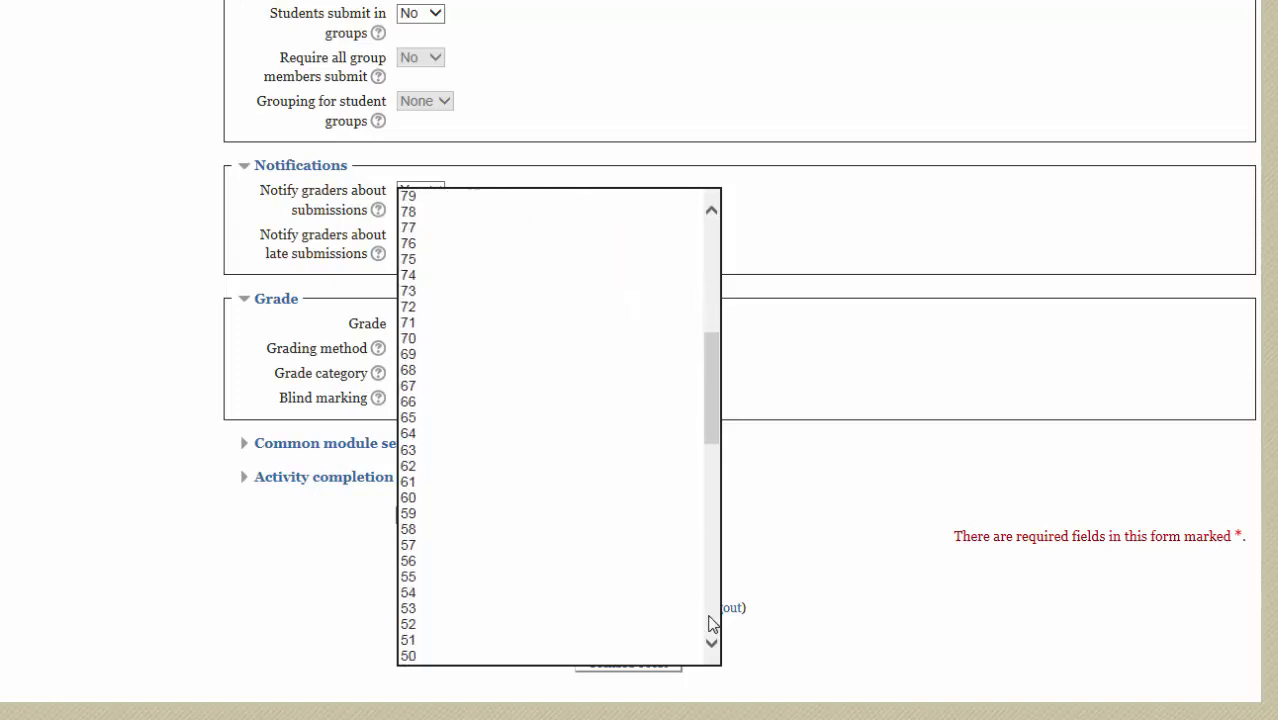
left_click(708, 615)
left_click_drag(710, 530, 706, 545)
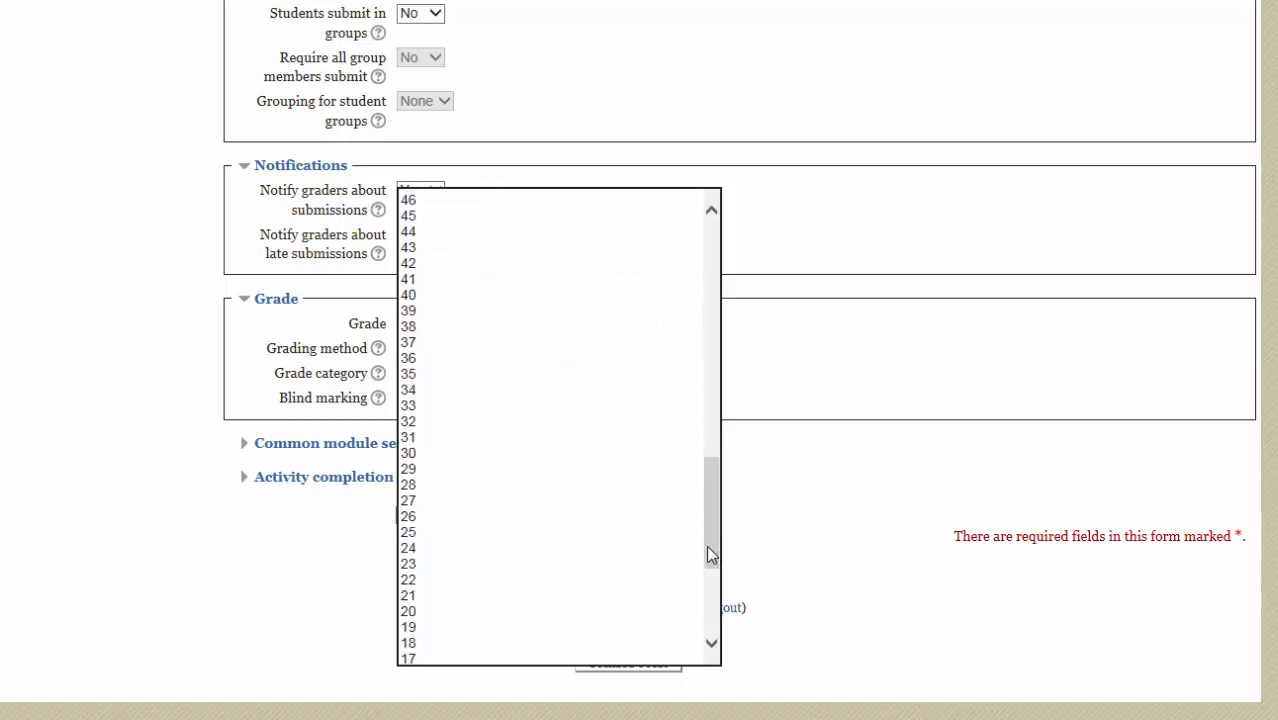
left_click(591, 534)
left_click(615, 371)
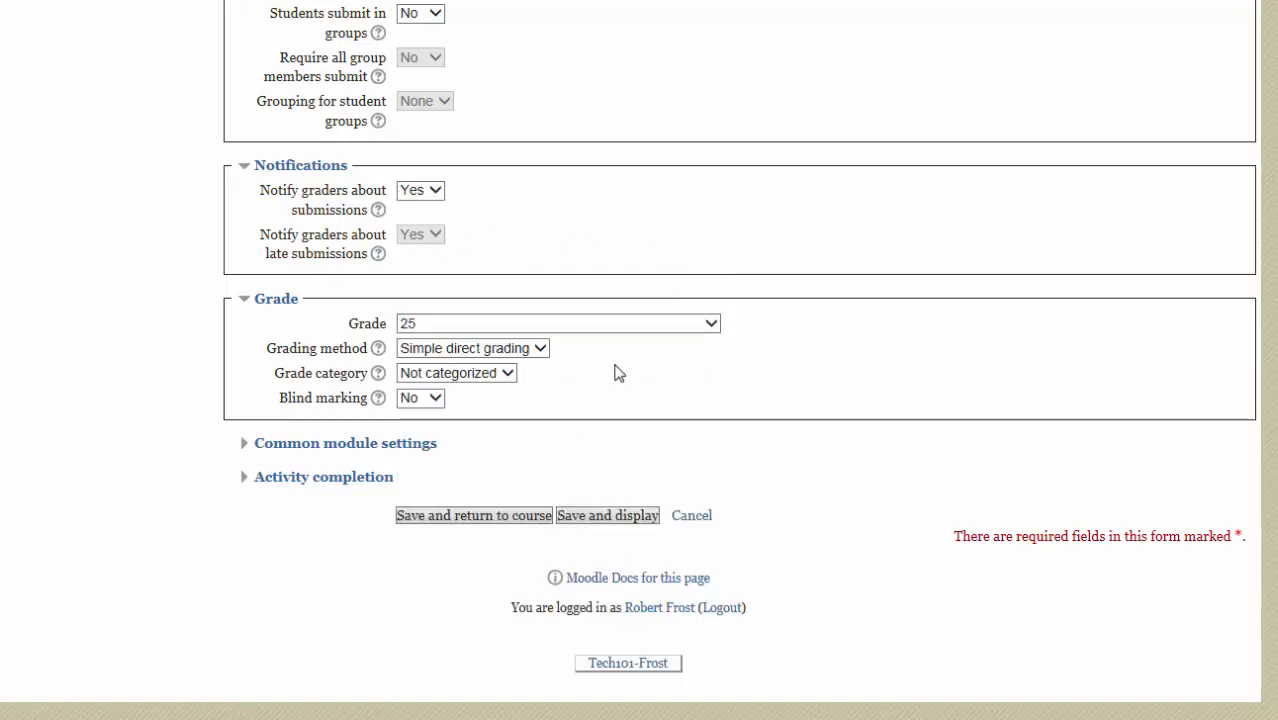
Review the grading method, grade category and blind marking options without choosing different ones
left_click(540, 348)
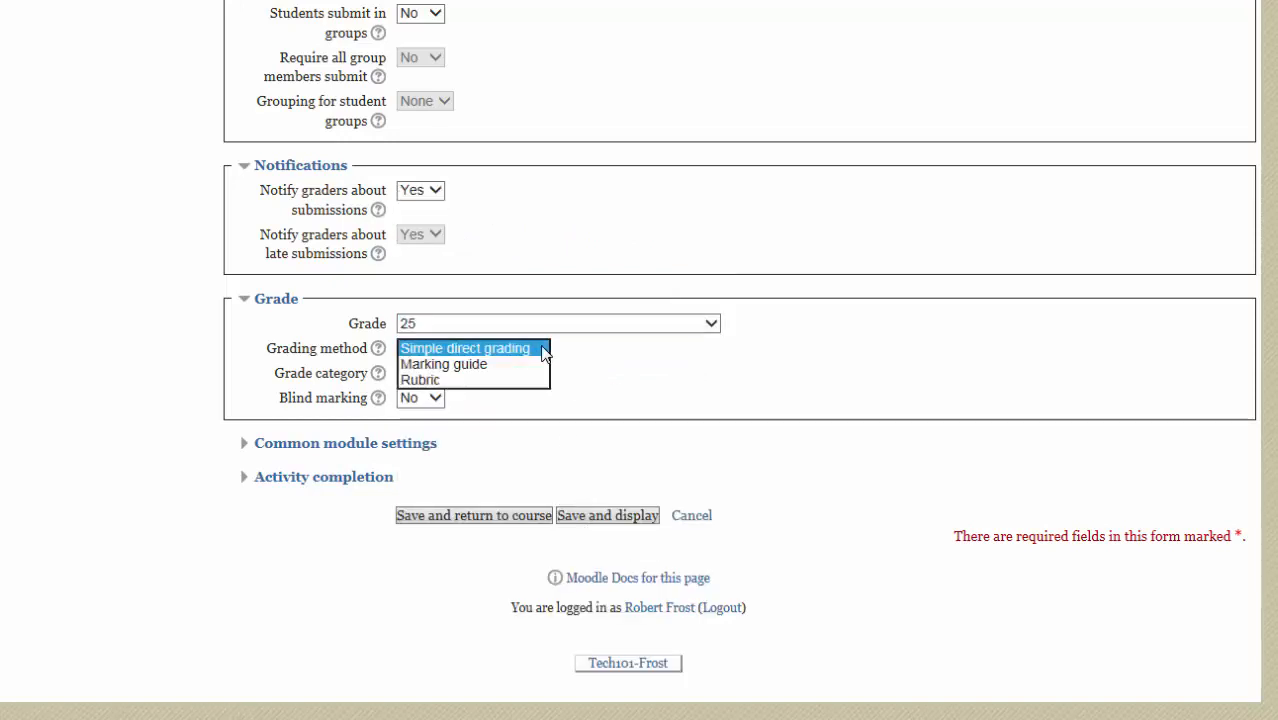
left_click(615, 368)
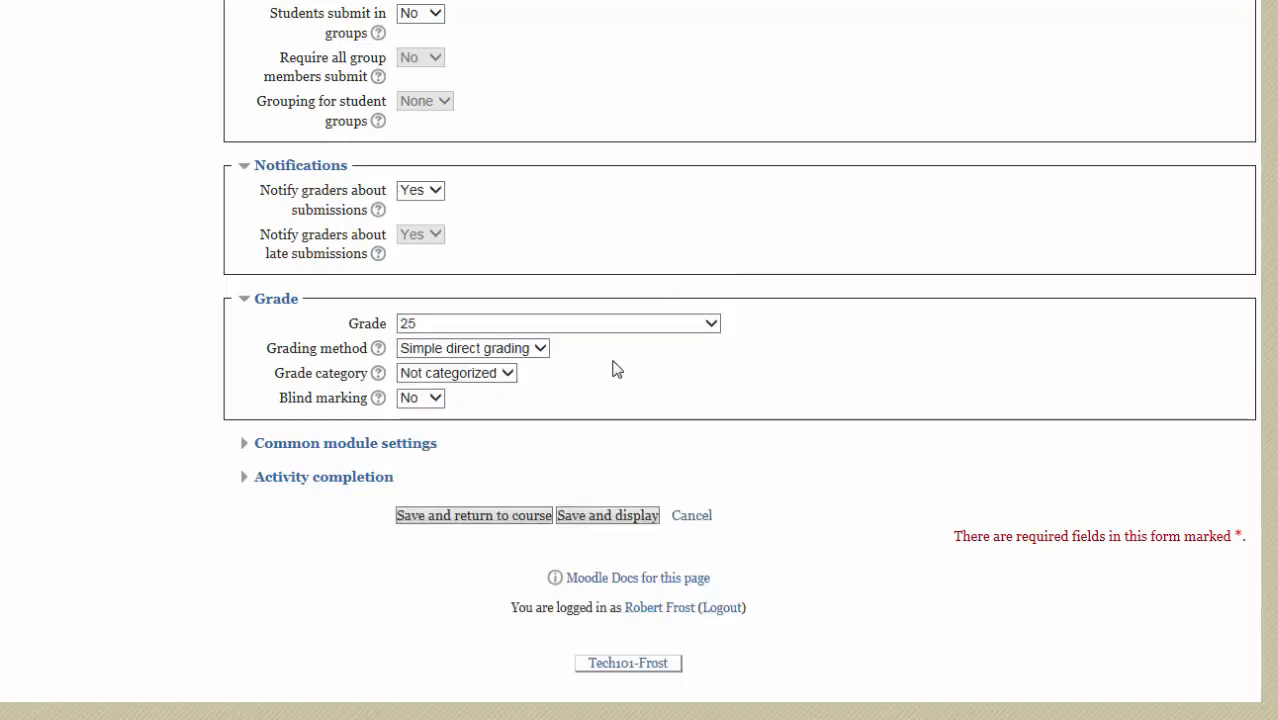
left_click(509, 374)
left_click(556, 388)
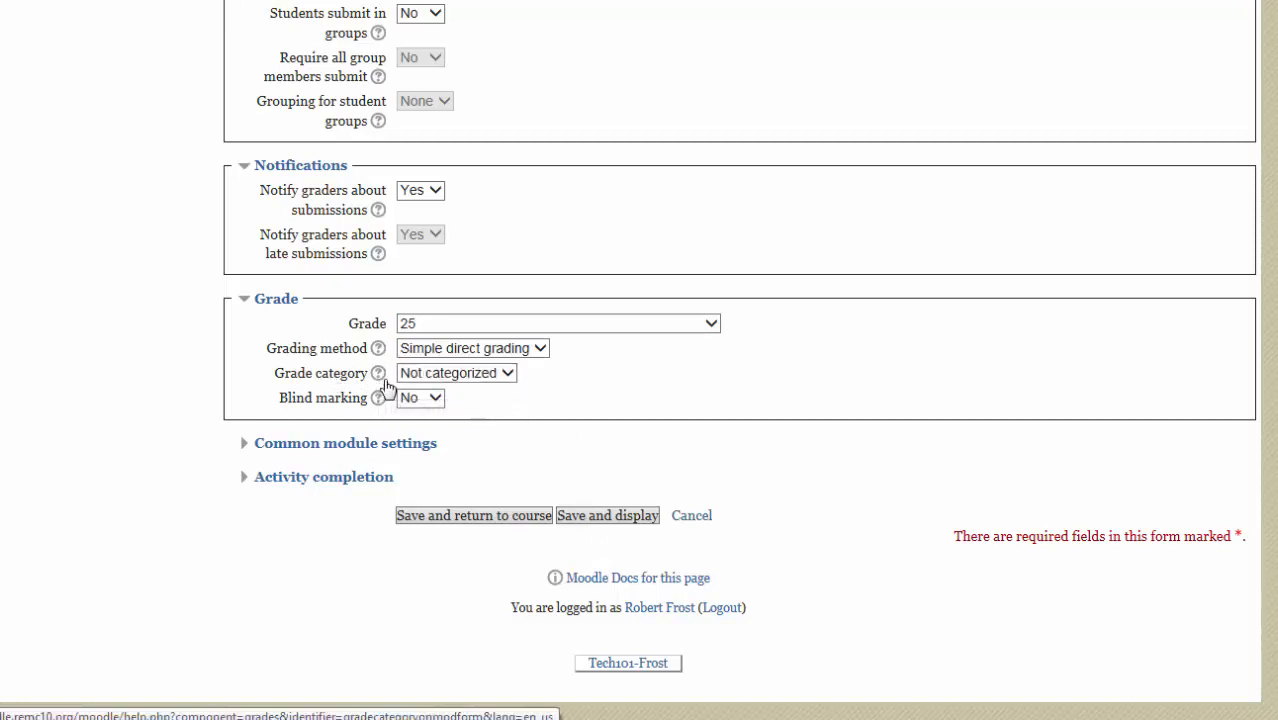
left_click(437, 400)
left_click(507, 417)
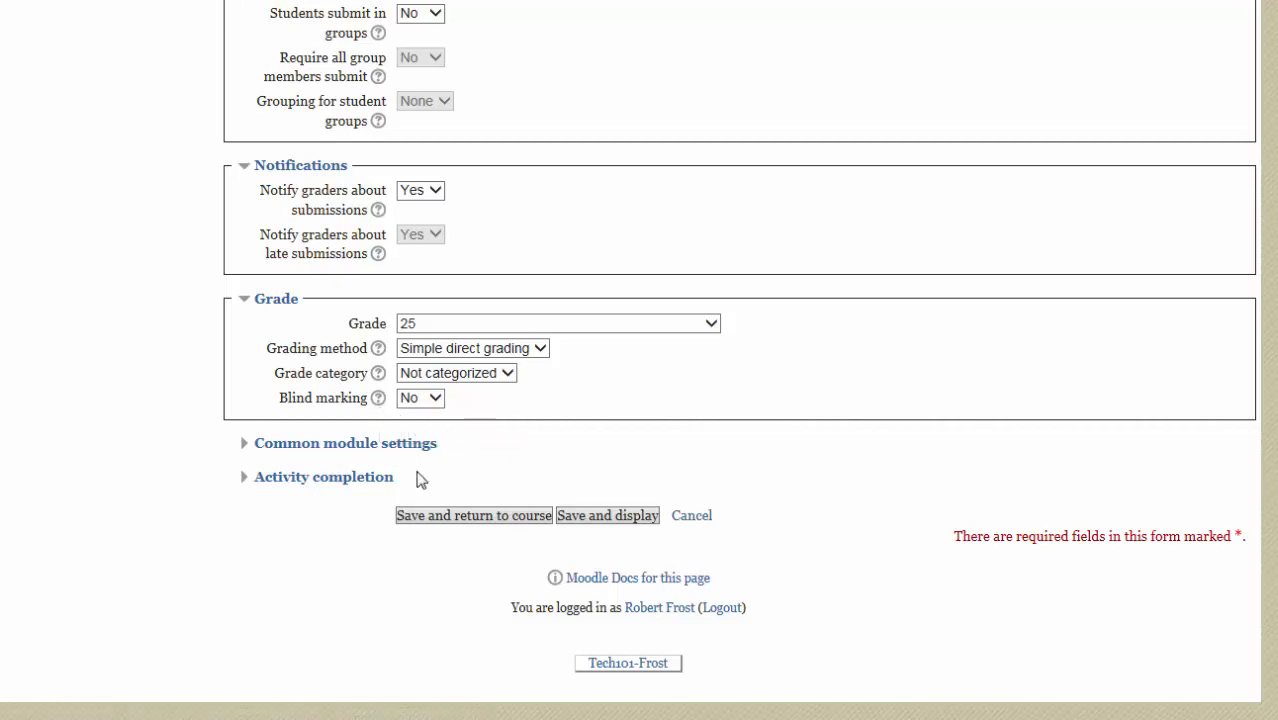
Save the assignment, return to the course and locate the new entry in Topic 1
left_click(475, 516)
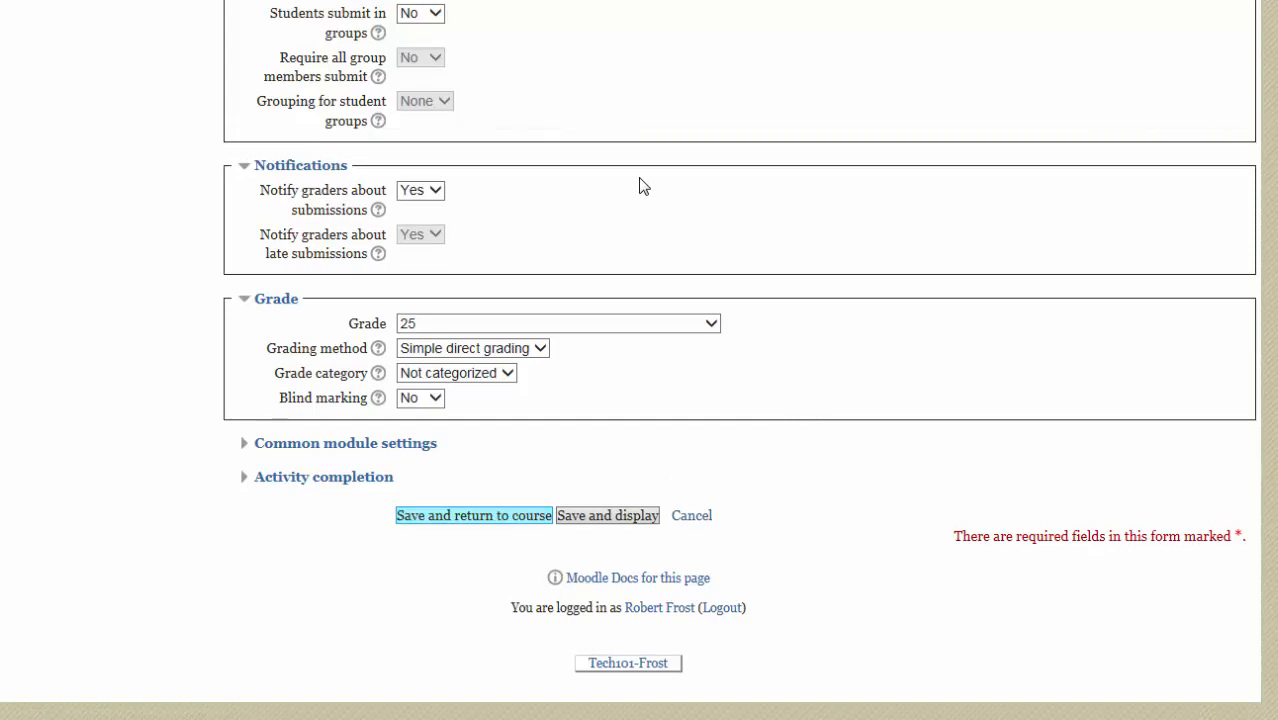
scroll(632, 225, "down", 3)
scroll(623, 437, "down", 1)
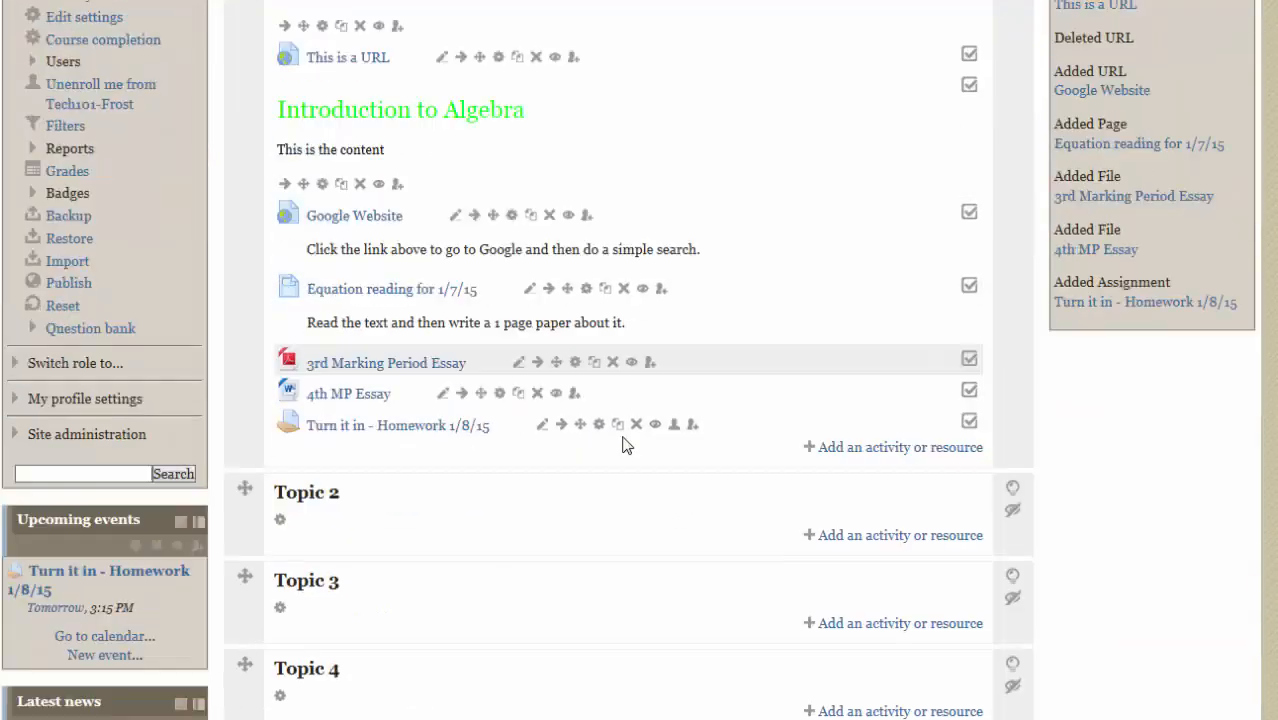
scroll(622, 445, "down", 1)
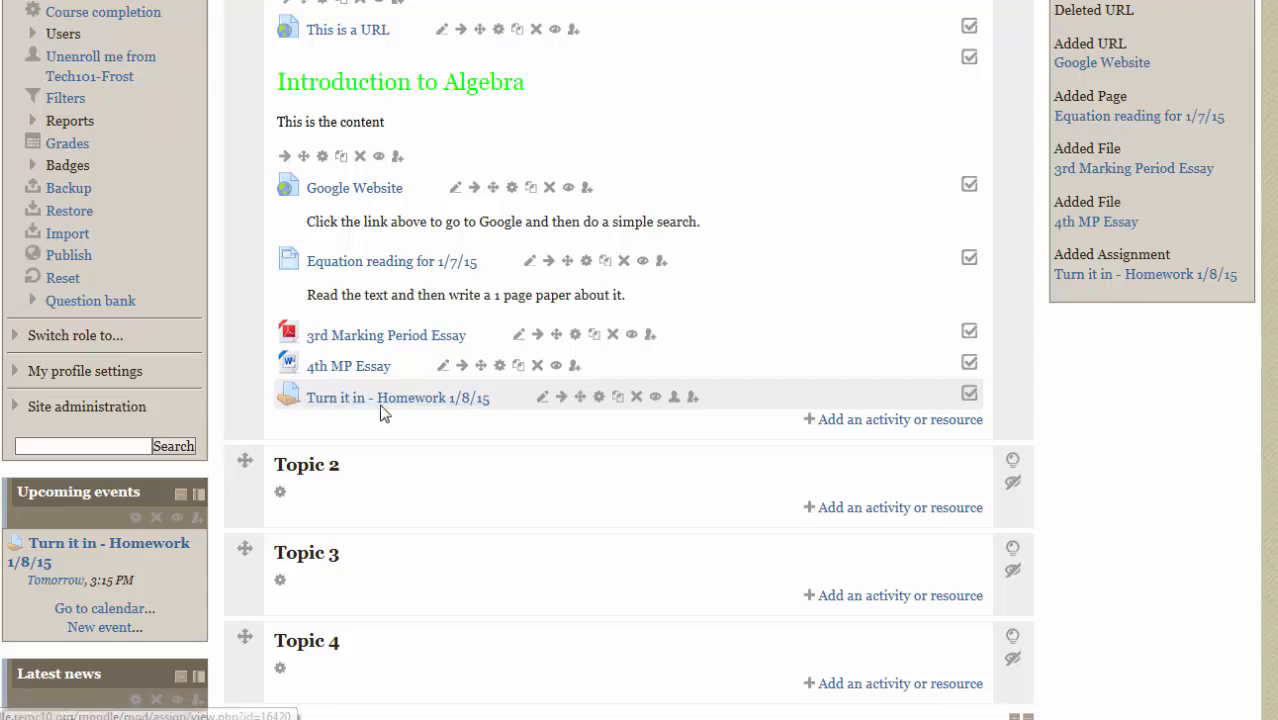
Open the assignment Turn it in - Homework 1/8/15 and examine its grading summary and submission status
left_click(420, 399)
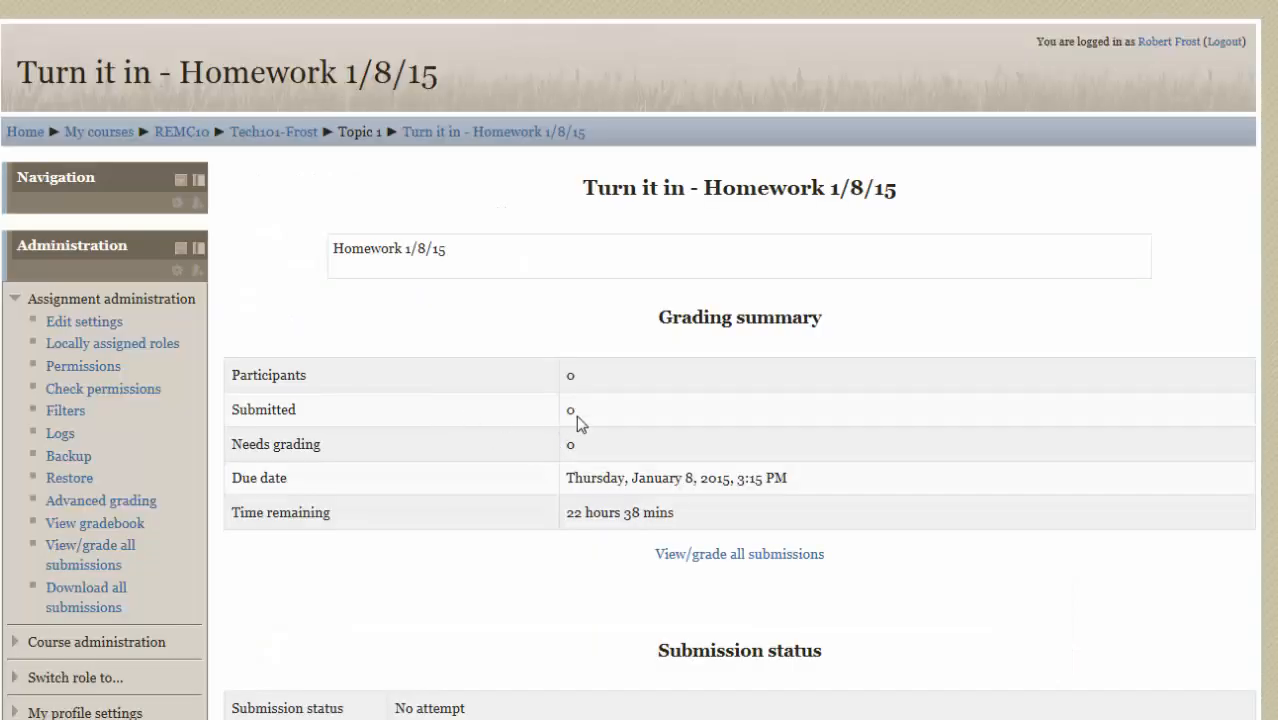
scroll(512, 428, "down", 3)
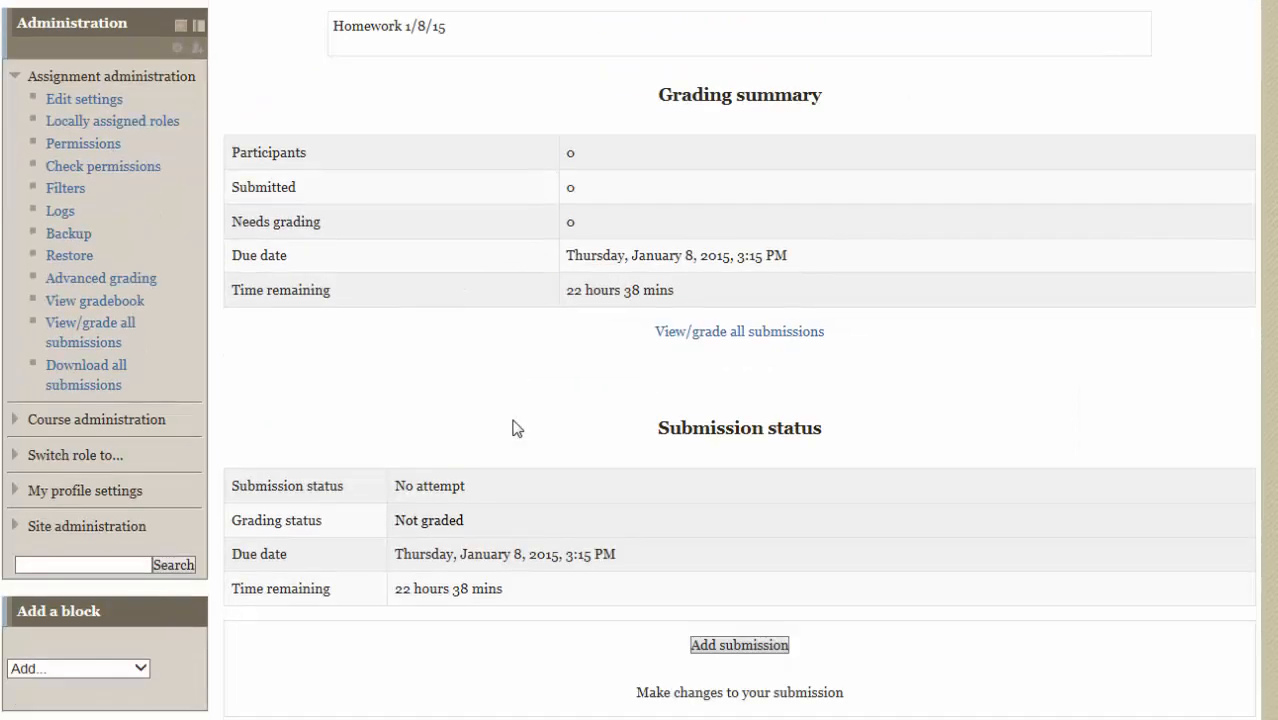
scroll(512, 428, "up", 1)
scroll(512, 428, "up", 1)
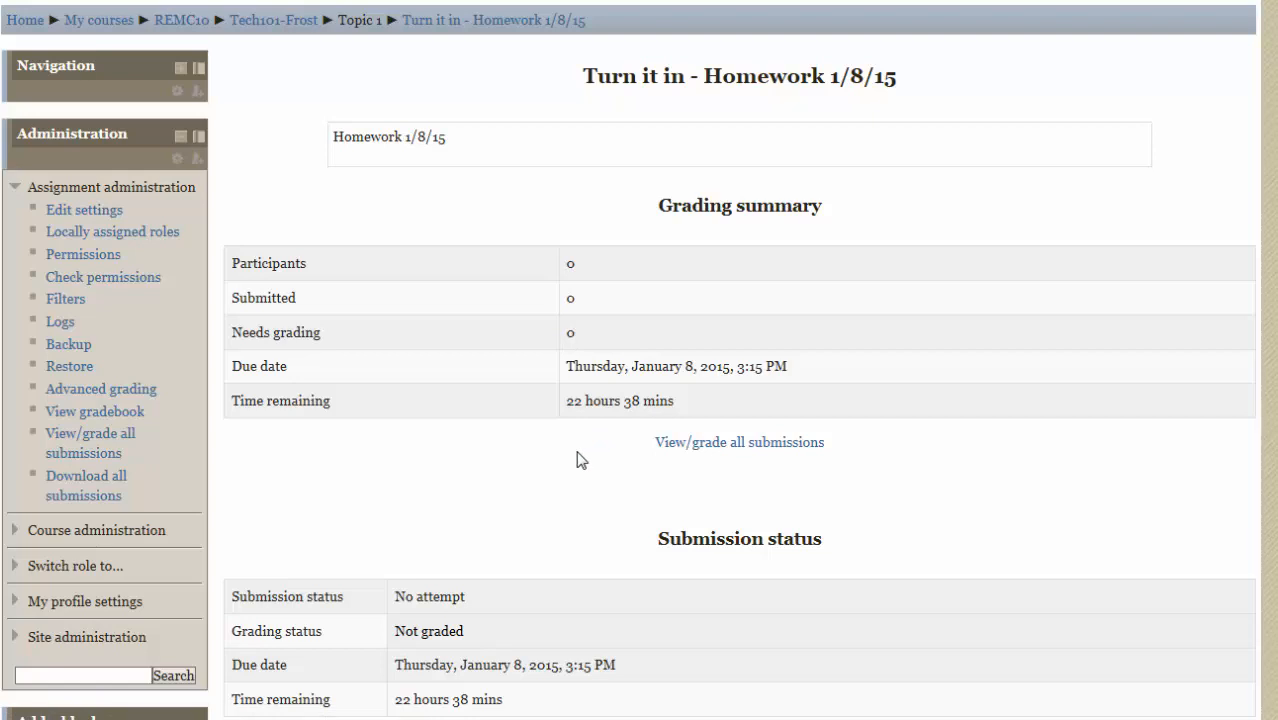
scroll(580, 460, "down", 2)
scroll(578, 460, "down", 4)
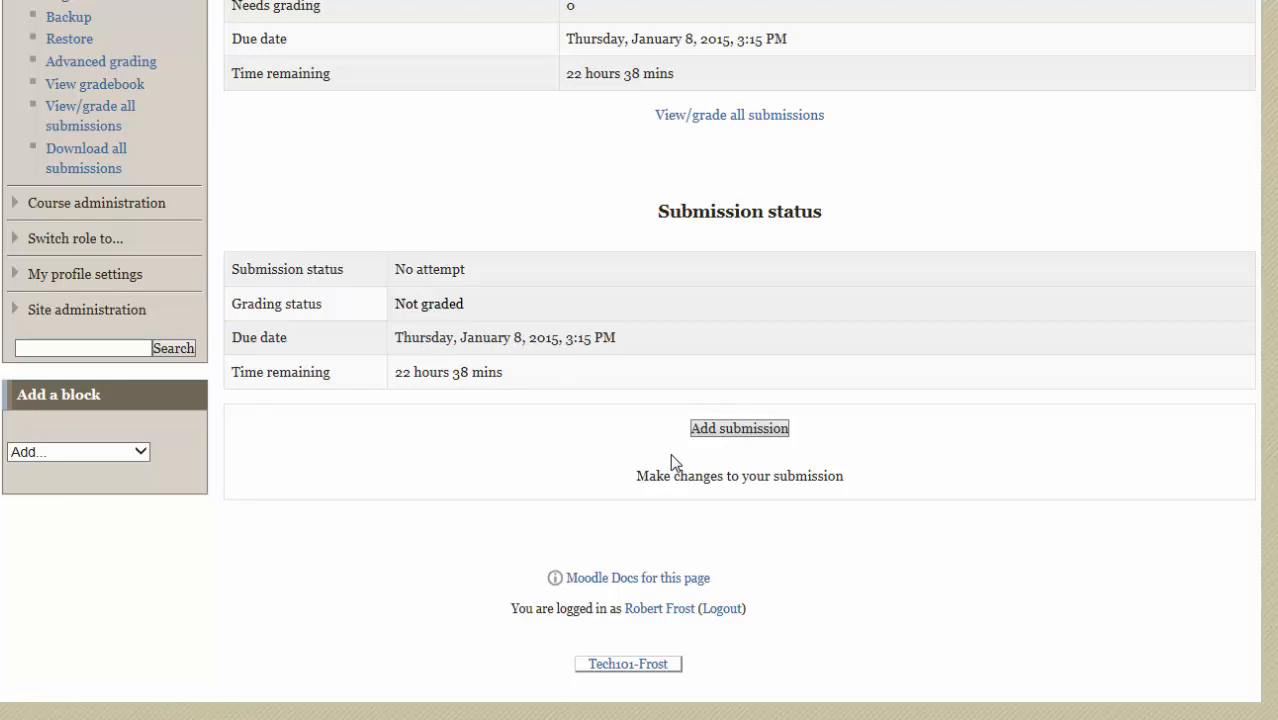
scroll(672, 462, "up", 4)
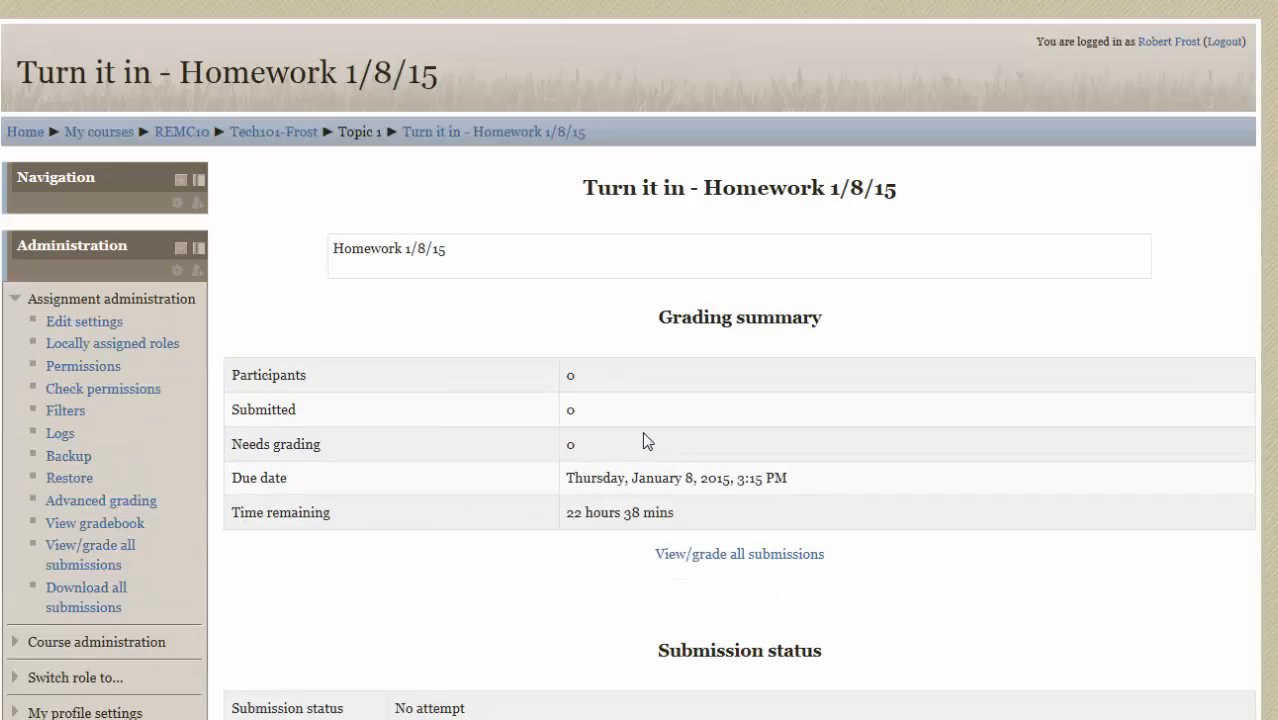
Return to the course page and look over the Topic 1 activities and the course administration options
left_click(281, 133)
scroll(697, 427, "down", 2)
scroll(700, 423, "down", 3)
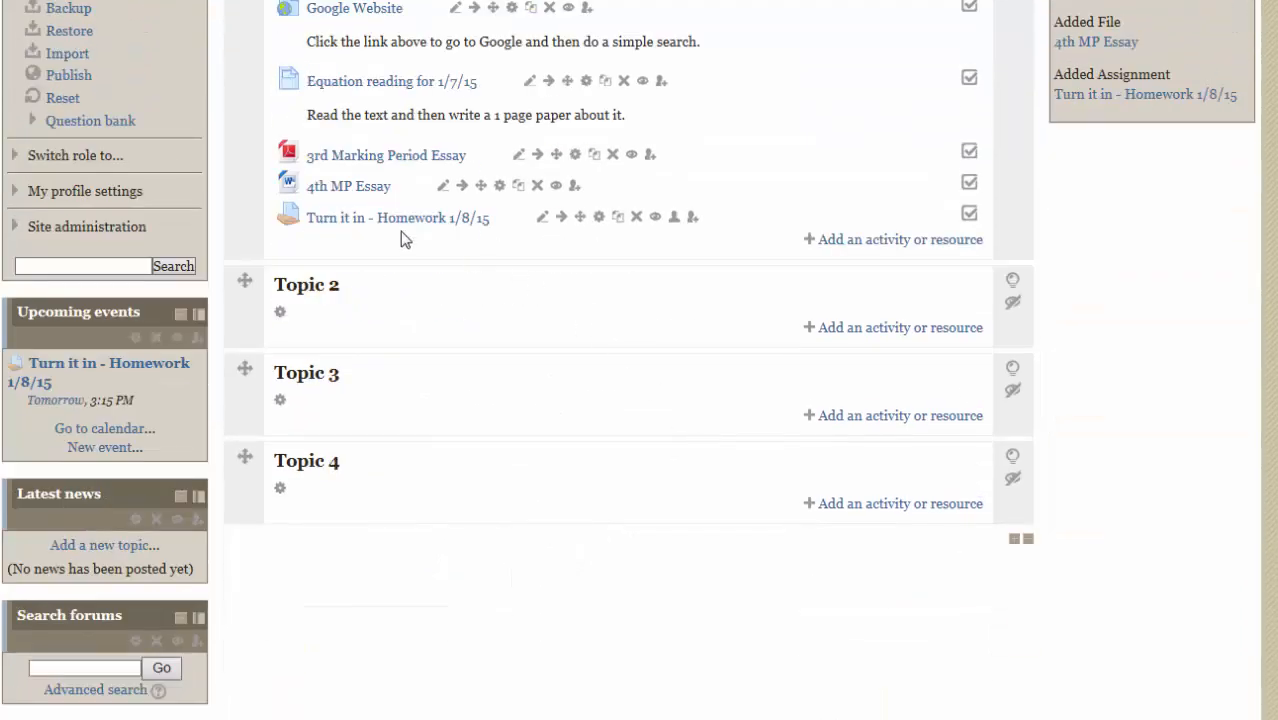
scroll(400, 238, "up", 1)
scroll(404, 232, "up", 1)
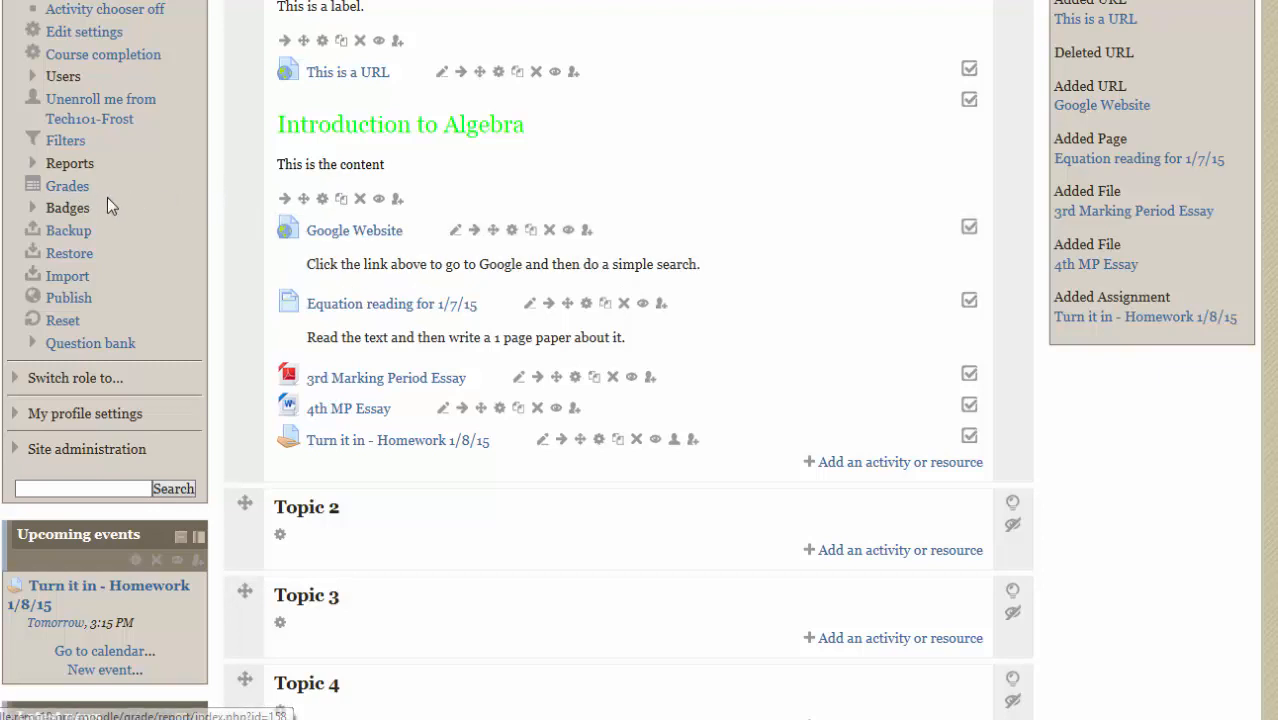
scroll(107, 197, "up", 1)
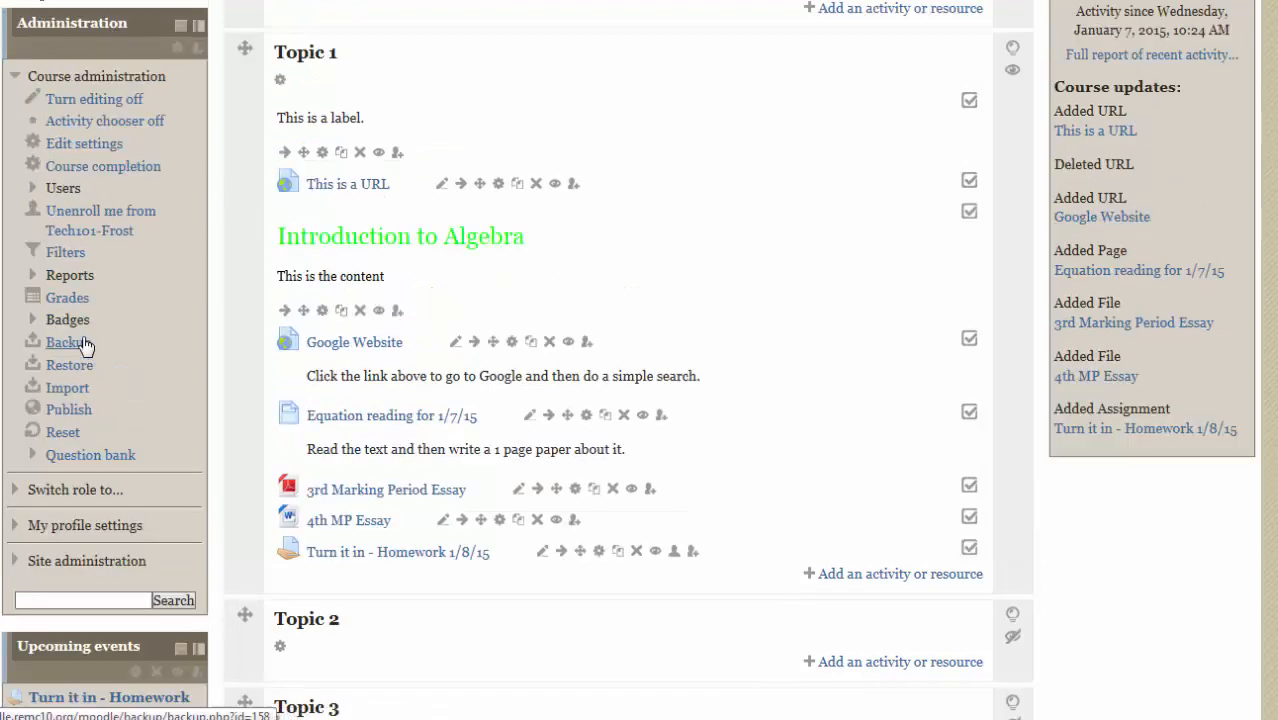